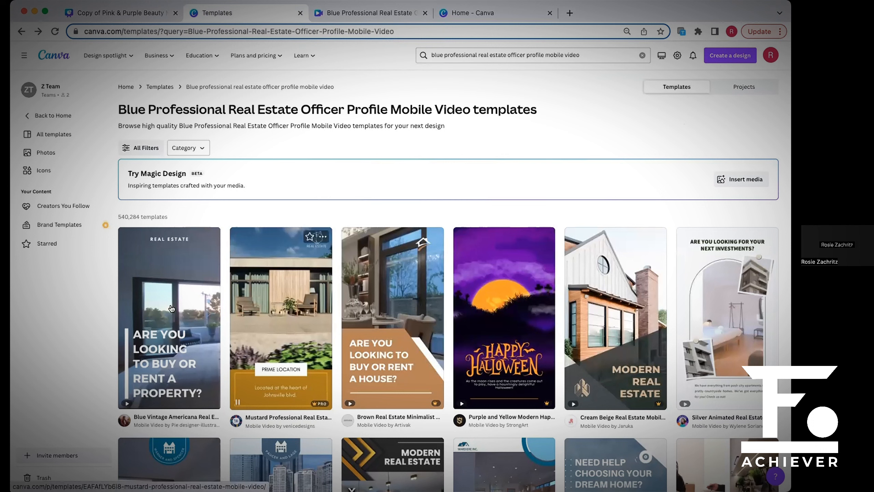
Examine the real estate mobile video templates in the search results, including the mustard and blue professional ones.
{"action": "mouse_move", "coordinate": [163, 316]}
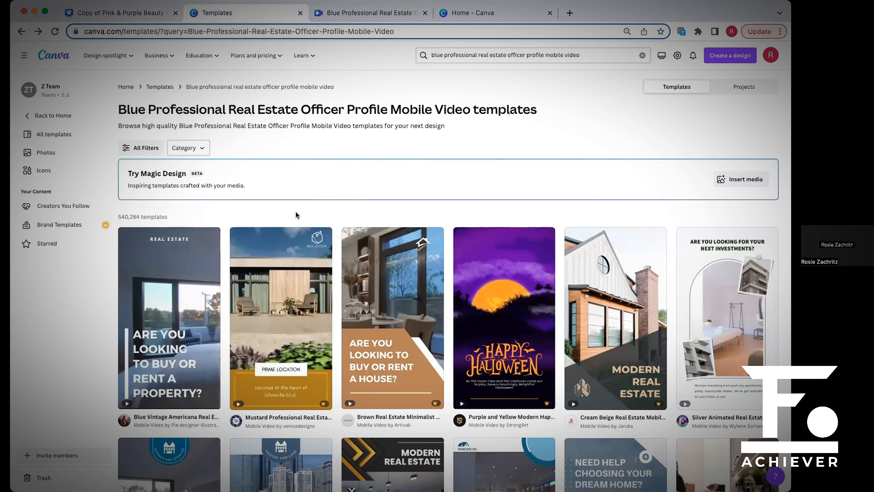
{"action": "mouse_move", "coordinate": [149, 334]}
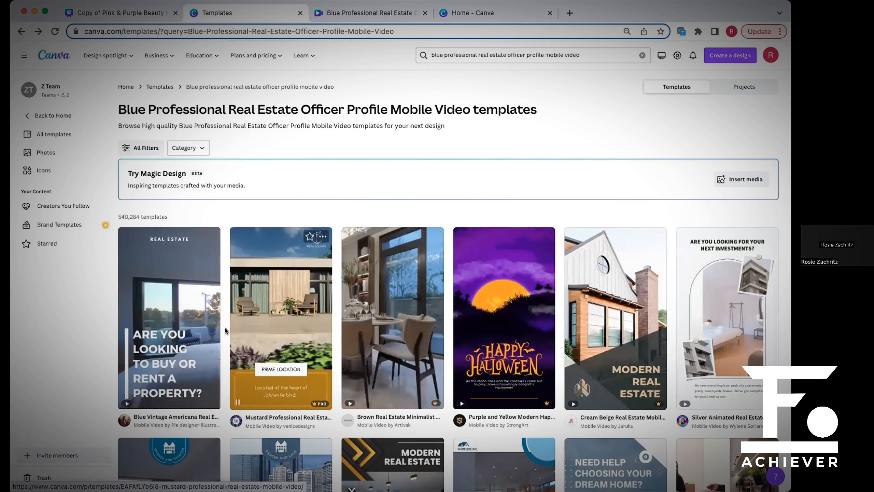
{"action": "mouse_move", "coordinate": [198, 328]}
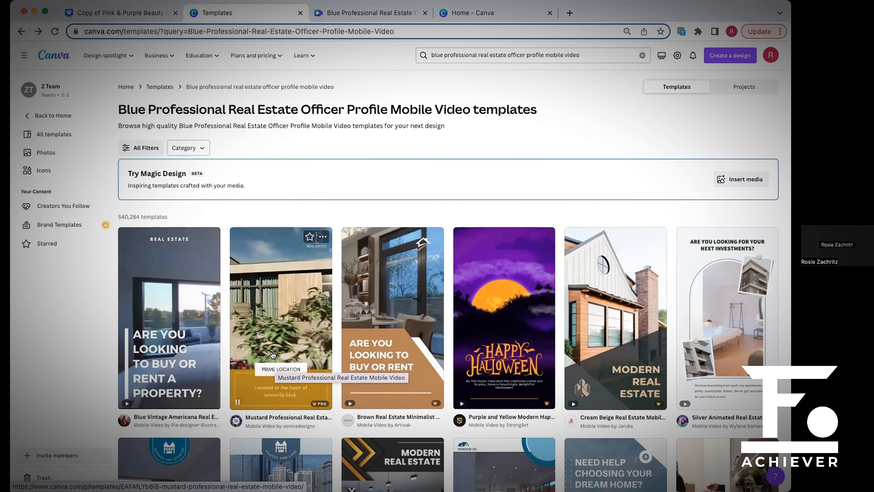
{"action": "scroll", "coordinate": [277, 346], "scroll_direction": "down", "scroll_amount": 5}
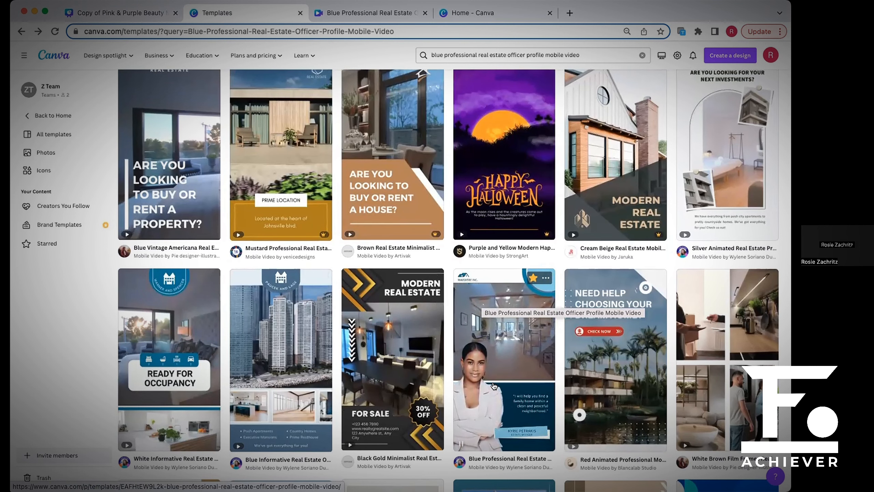
{"action": "scroll", "coordinate": [185, 238], "scroll_direction": "up", "scroll_amount": 2}
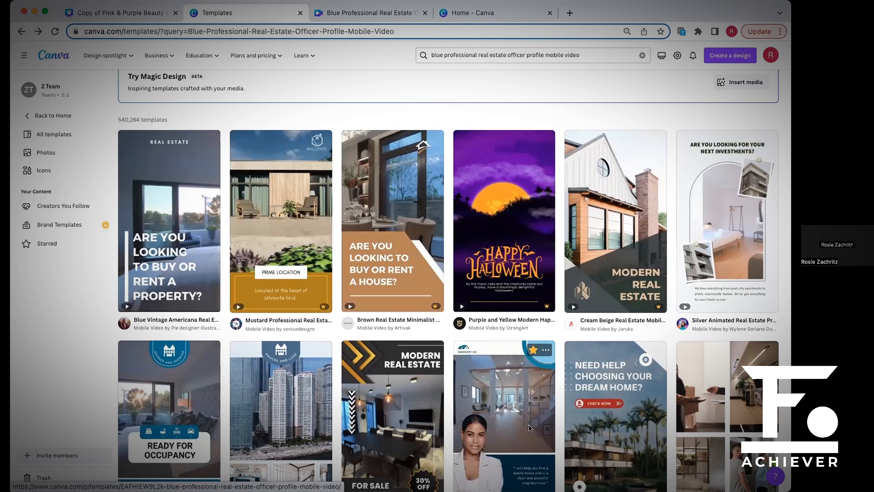
{"action": "scroll", "coordinate": [525, 358], "scroll_direction": "up", "scroll_amount": 1}
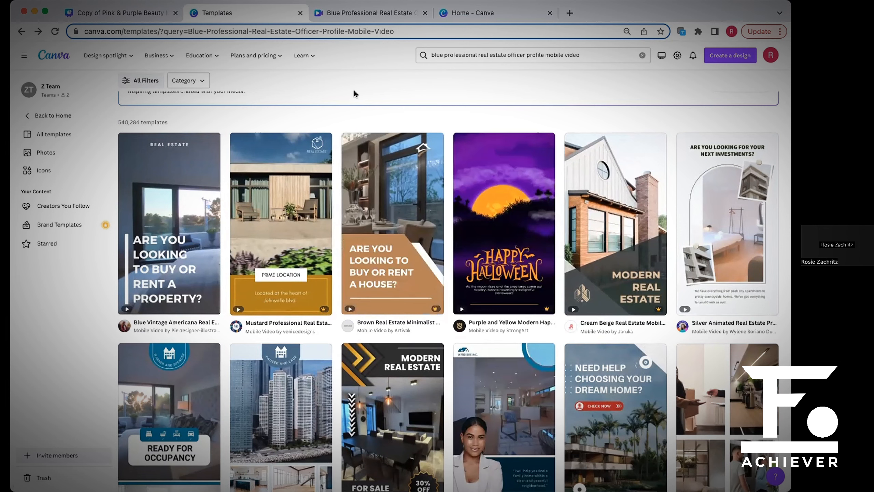
{"action": "scroll", "coordinate": [356, 97], "scroll_direction": "up", "scroll_amount": 3}
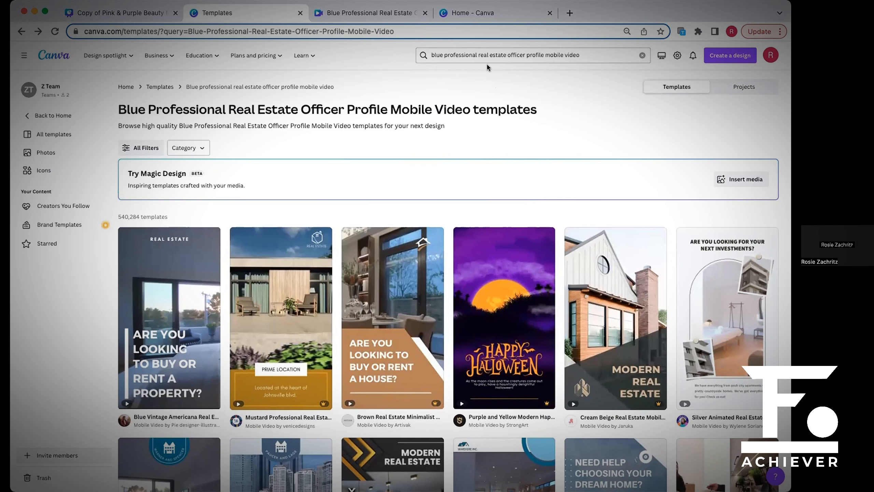
Highlight the search phrase "blue professional real estate officer profile mobile video" and locate the matching template among the results.
{"action": "left_click", "coordinate": [593, 57]}
{"action": "left_click_drag", "start_coordinate": [437, 56], "coordinate": [424, 54]}
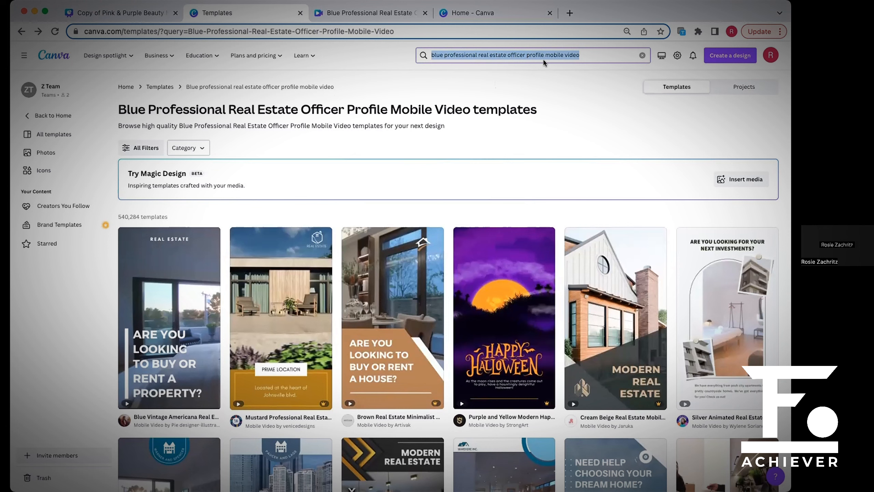
{"action": "left_click", "coordinate": [593, 57]}
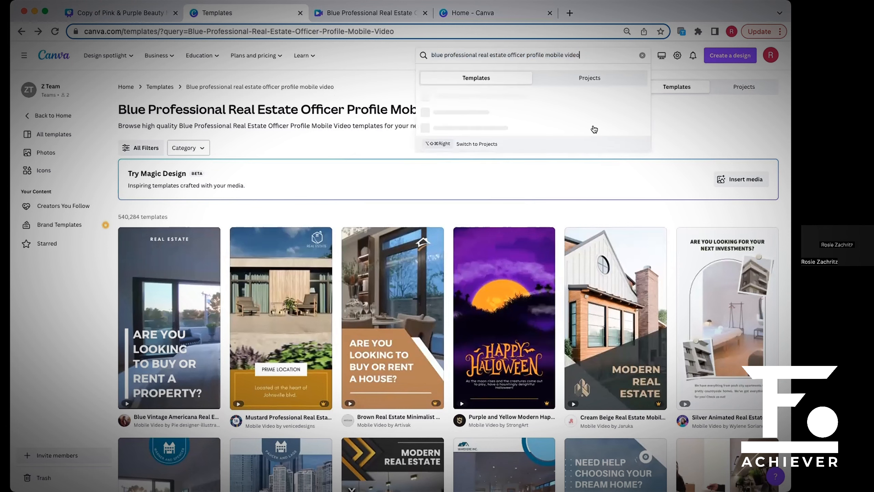
{"action": "left_click", "coordinate": [670, 136]}
{"action": "scroll", "coordinate": [570, 197], "scroll_direction": "down", "scroll_amount": 3}
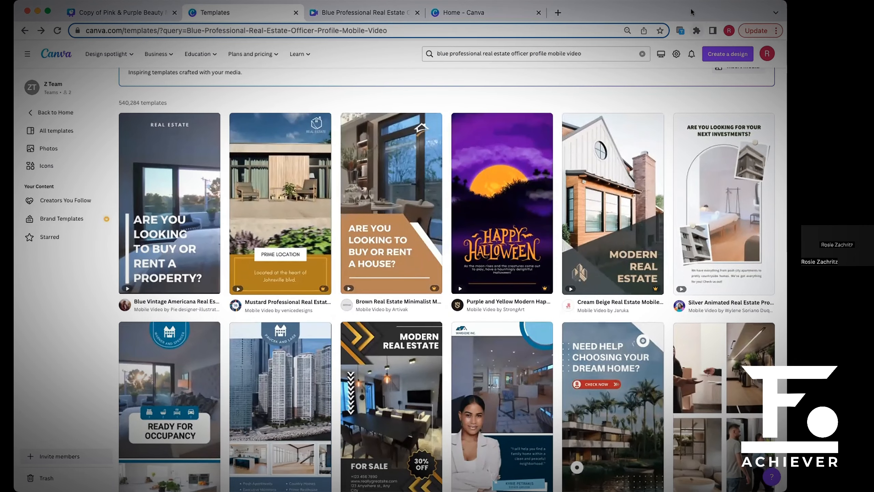
{"action": "left_click", "coordinate": [477, 53]}
{"action": "left_click", "coordinate": [407, 54]}
{"action": "left_click_drag", "start_coordinate": [585, 52], "coordinate": [431, 48]}
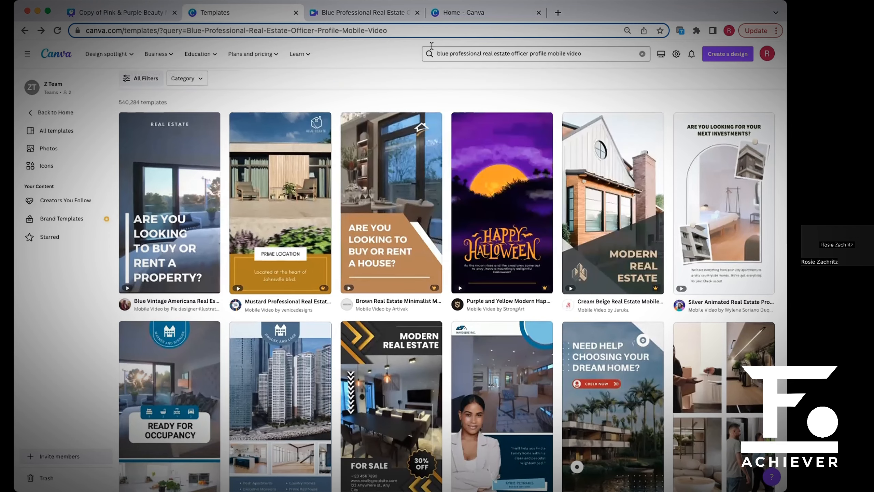
{"action": "scroll", "coordinate": [459, 52], "scroll_direction": "up", "scroll_amount": 3}
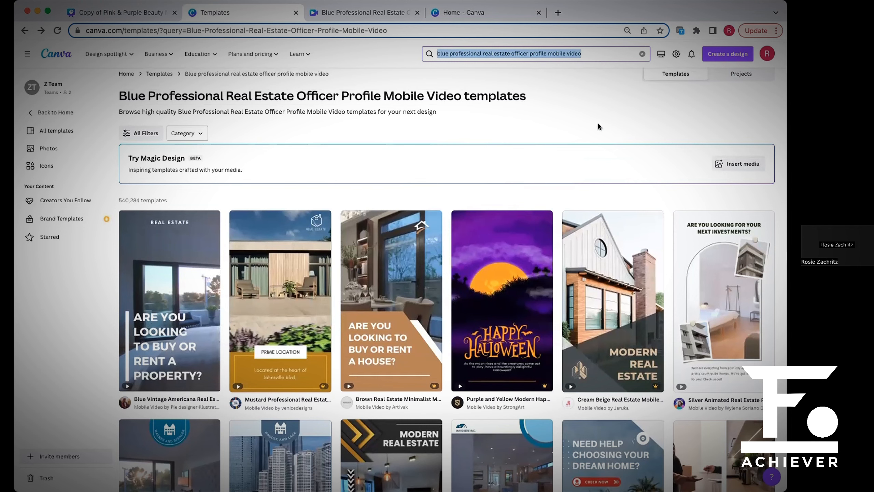
{"action": "scroll", "coordinate": [592, 113], "scroll_direction": "down", "scroll_amount": 5}
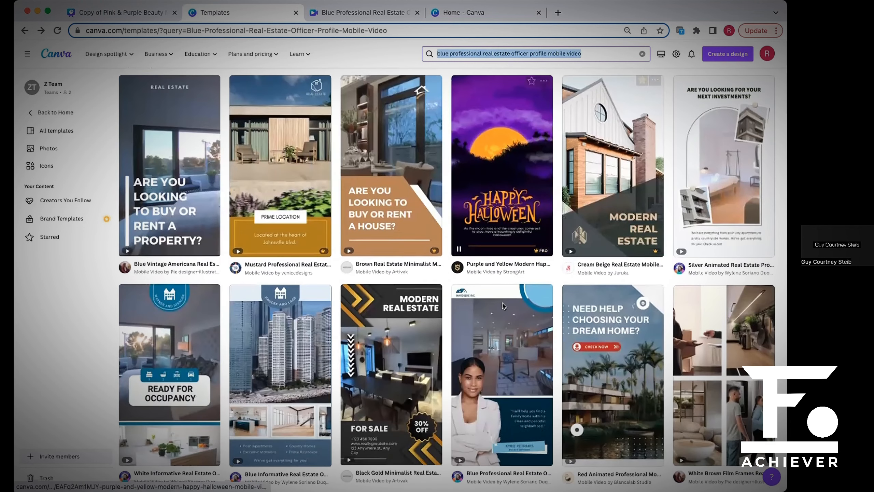
{"action": "mouse_move", "coordinate": [501, 385]}
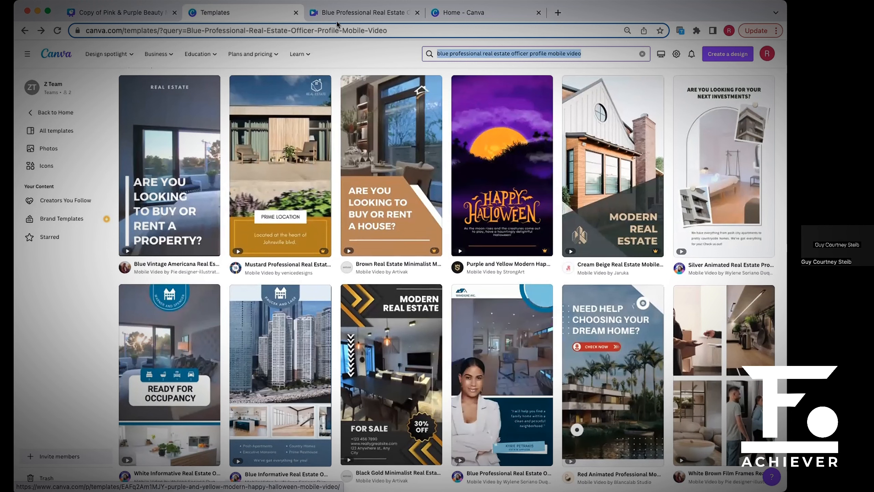
View the unedited template design in the editor and the recent designs on the home page, returning to the template results.
{"action": "left_click", "coordinate": [350, 13]}
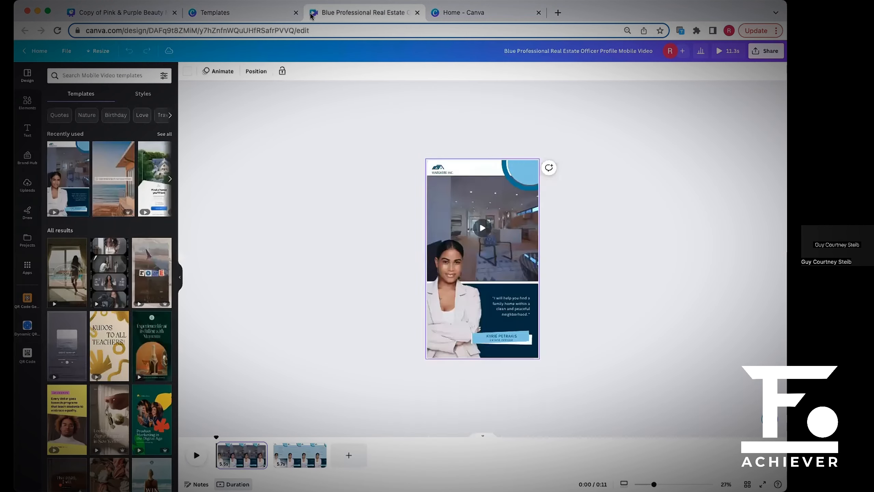
{"action": "left_click", "coordinate": [263, 14]}
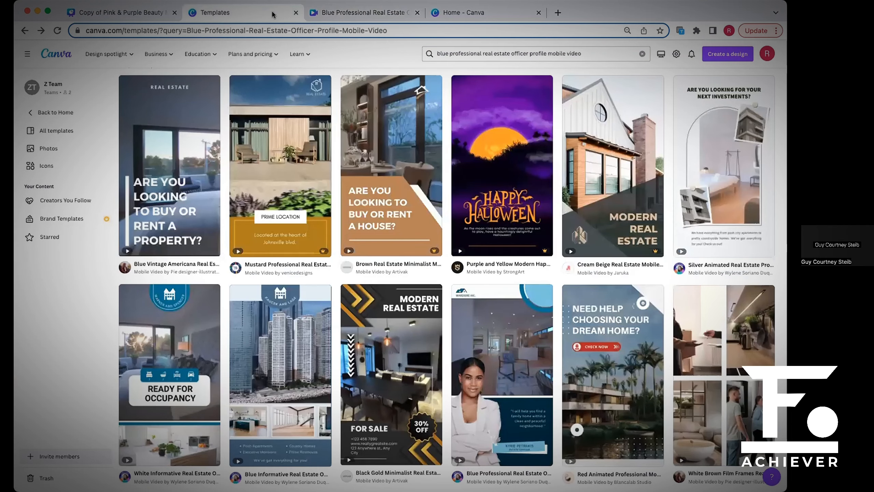
{"action": "left_click", "coordinate": [500, 13]}
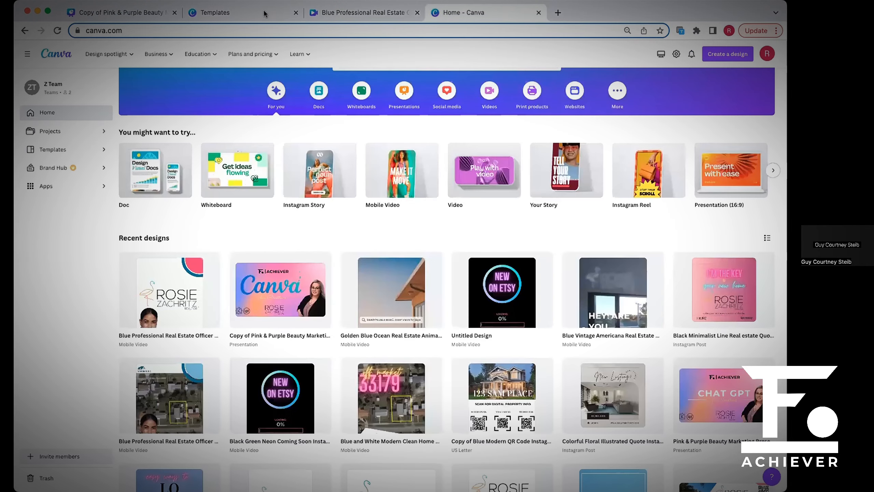
{"action": "left_click", "coordinate": [265, 12]}
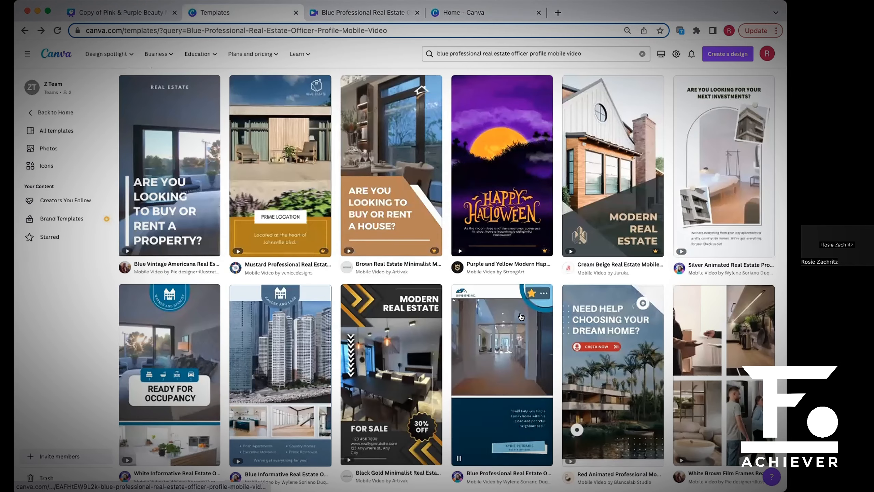
Highlight the template search phrase again and examine the animated preview of the Blue Professional Real Estate Officer Profile template.
{"action": "left_click", "coordinate": [506, 55]}
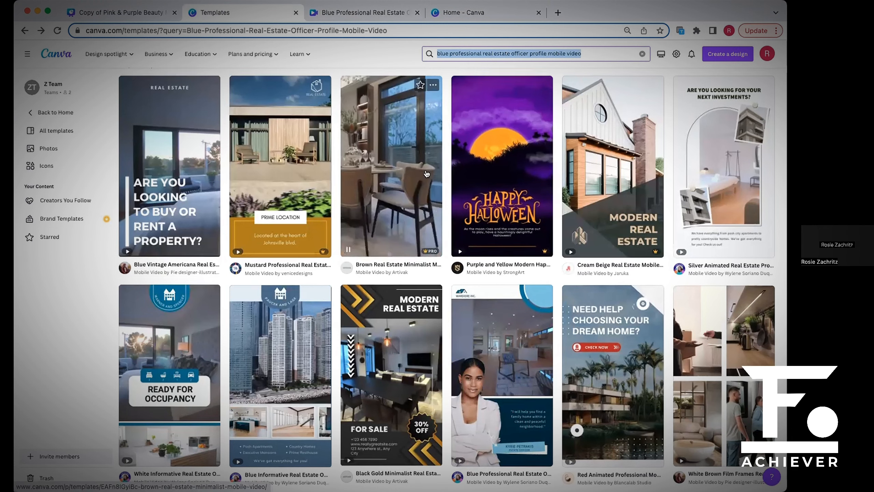
{"action": "scroll", "coordinate": [417, 175], "scroll_direction": "up", "scroll_amount": 5}
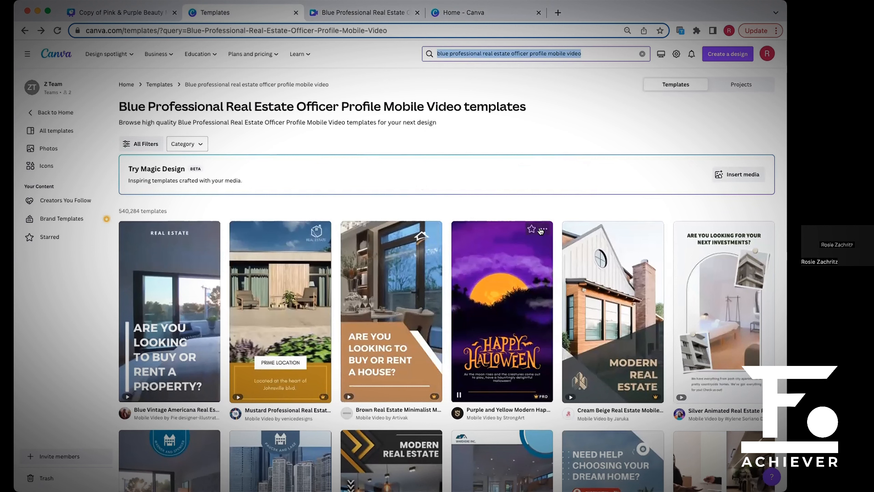
{"action": "scroll", "coordinate": [494, 195], "scroll_direction": "down", "scroll_amount": 5}
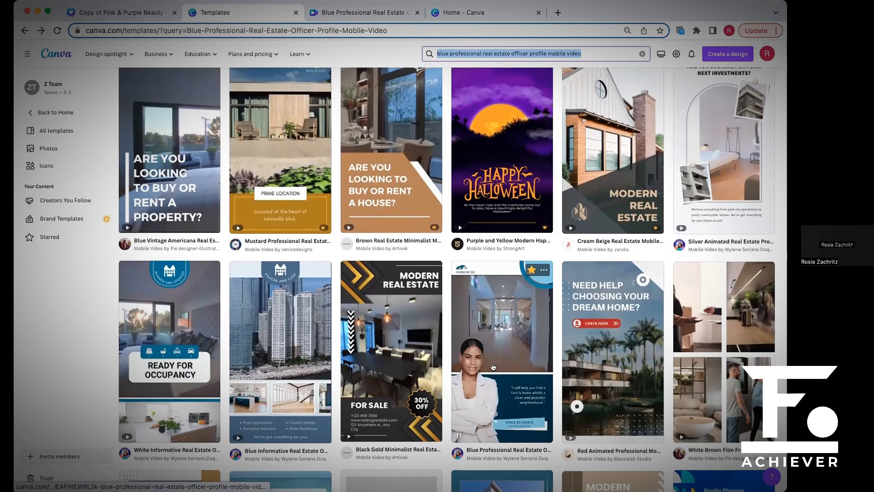
{"action": "scroll", "coordinate": [488, 396], "scroll_direction": "down", "scroll_amount": 2}
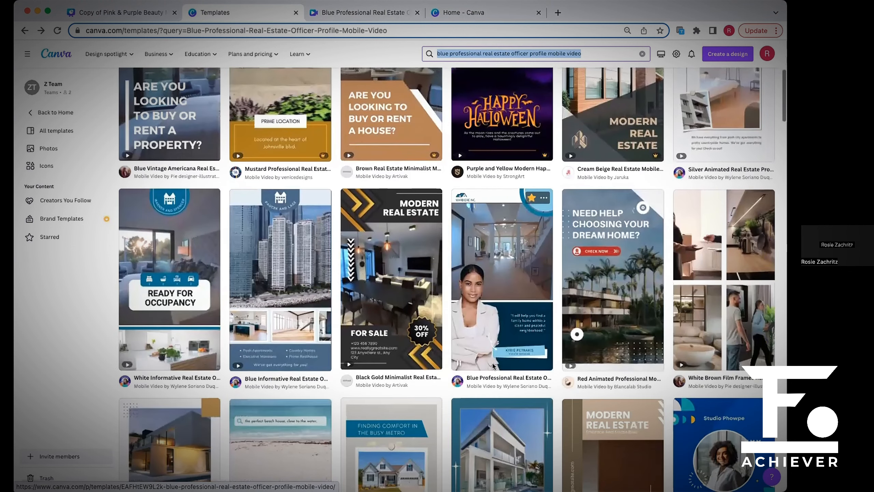
{"action": "scroll", "coordinate": [497, 344], "scroll_direction": "up", "scroll_amount": 1}
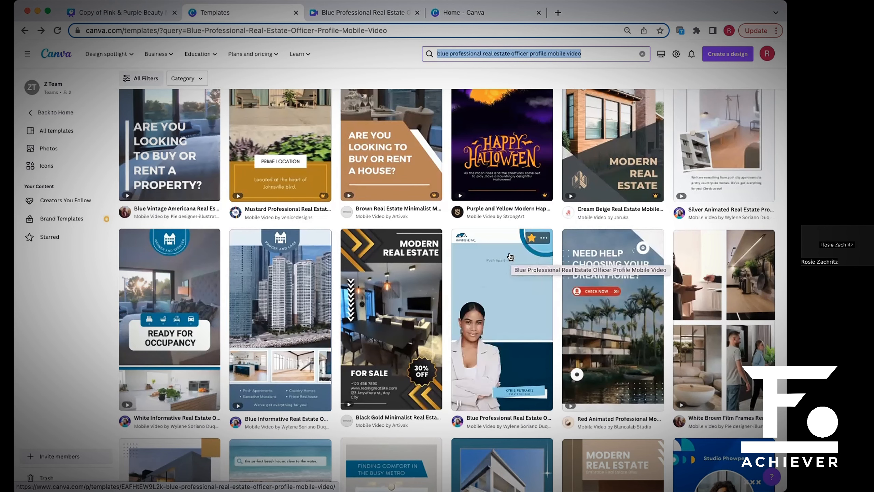
{"action": "scroll", "coordinate": [510, 257], "scroll_direction": "down", "scroll_amount": 1}
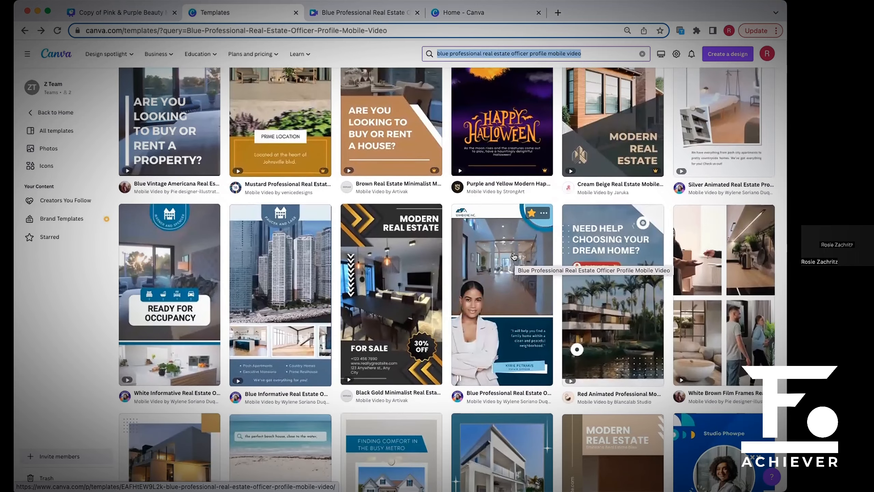
{"action": "scroll", "coordinate": [514, 257], "scroll_direction": "down", "scroll_amount": 3}
{"action": "scroll", "coordinate": [514, 256], "scroll_direction": "up", "scroll_amount": 2}
{"action": "scroll", "coordinate": [514, 256], "scroll_direction": "up", "scroll_amount": 3}
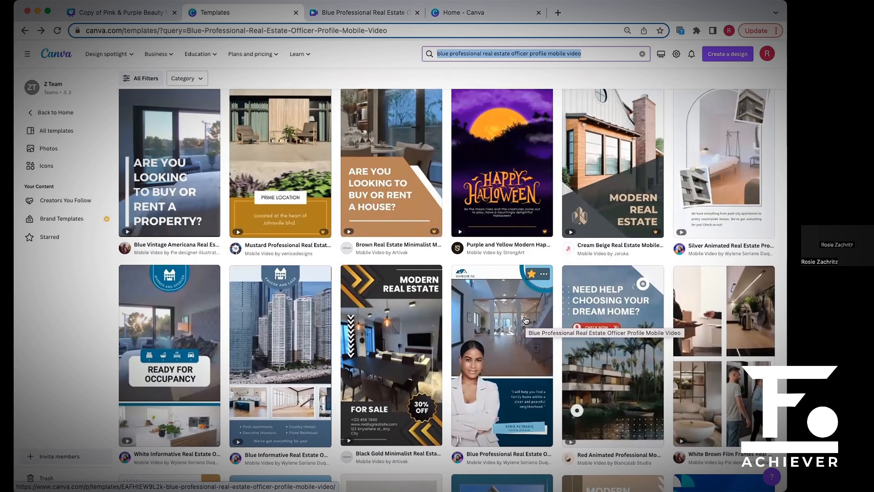
{"action": "scroll", "coordinate": [525, 321], "scroll_direction": "up", "scroll_amount": 1}
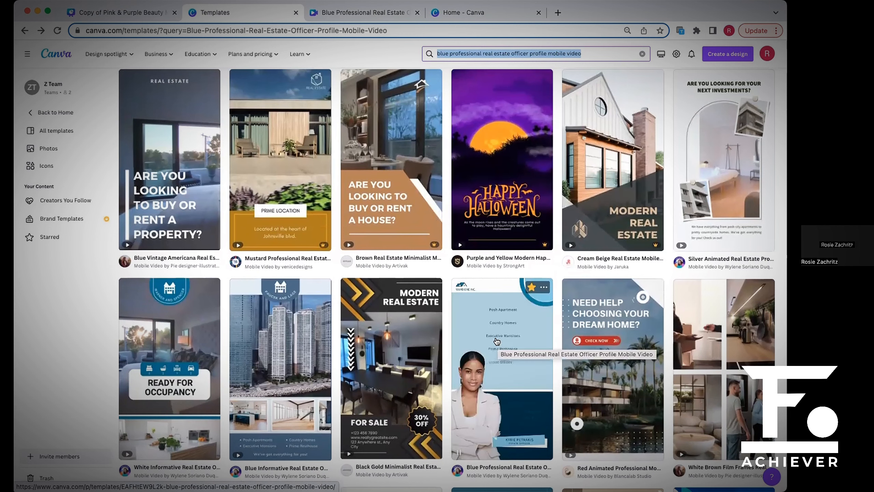
{"action": "scroll", "coordinate": [496, 340], "scroll_direction": "up", "scroll_amount": 3}
{"action": "scroll", "coordinate": [497, 341], "scroll_direction": "down", "scroll_amount": 3}
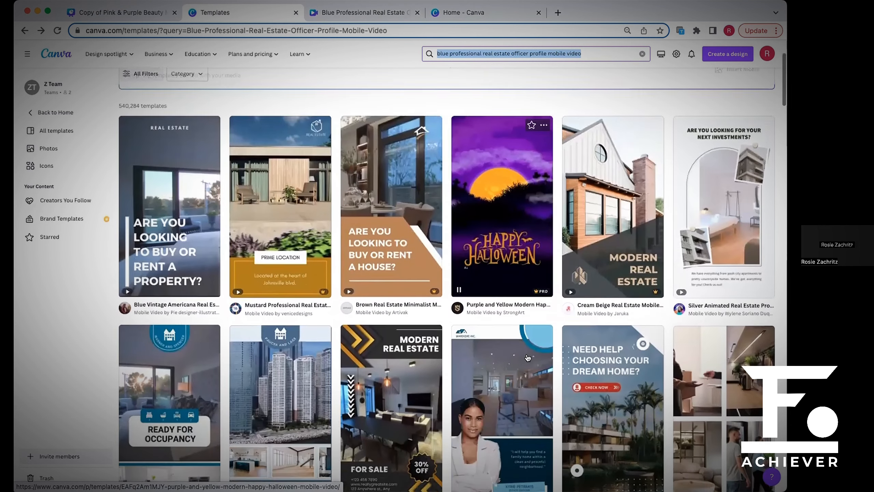
{"action": "scroll", "coordinate": [513, 331], "scroll_direction": "down", "scroll_amount": 1}
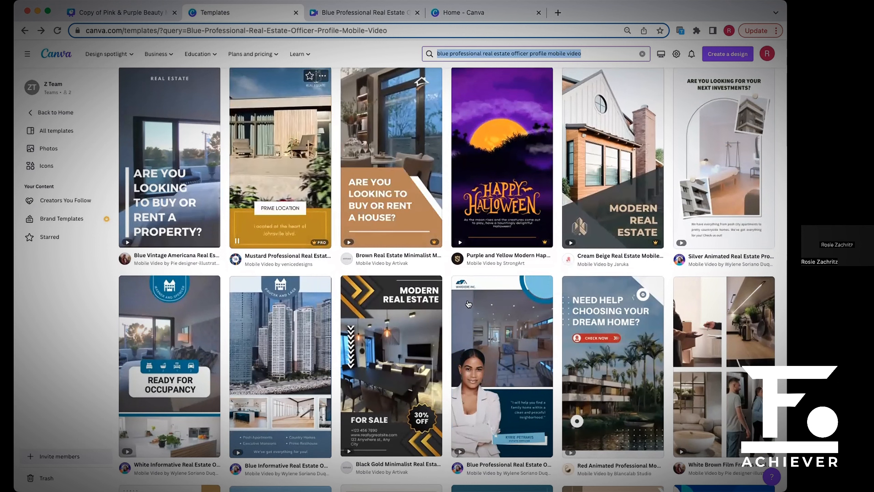
Switch to the unedited Blue Professional Real Estate Officer Profile design and collapse the template side panel.
{"action": "left_click", "coordinate": [356, 15]}
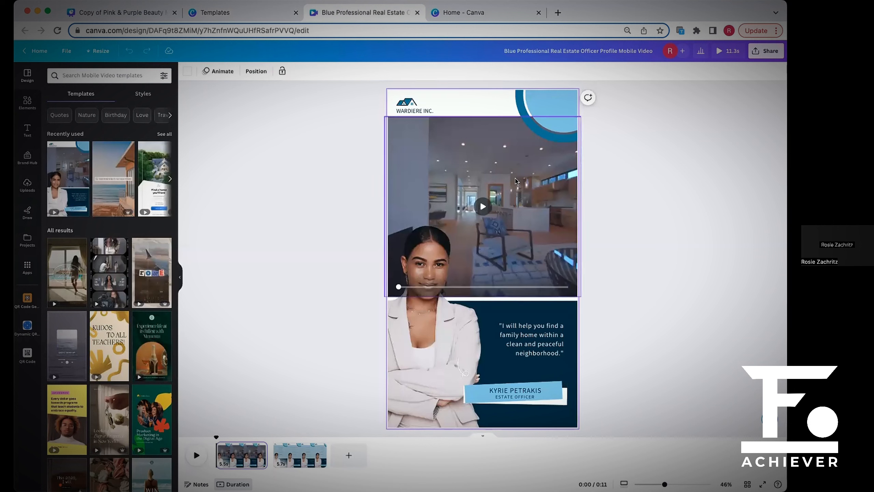
{"action": "left_click", "coordinate": [180, 280]}
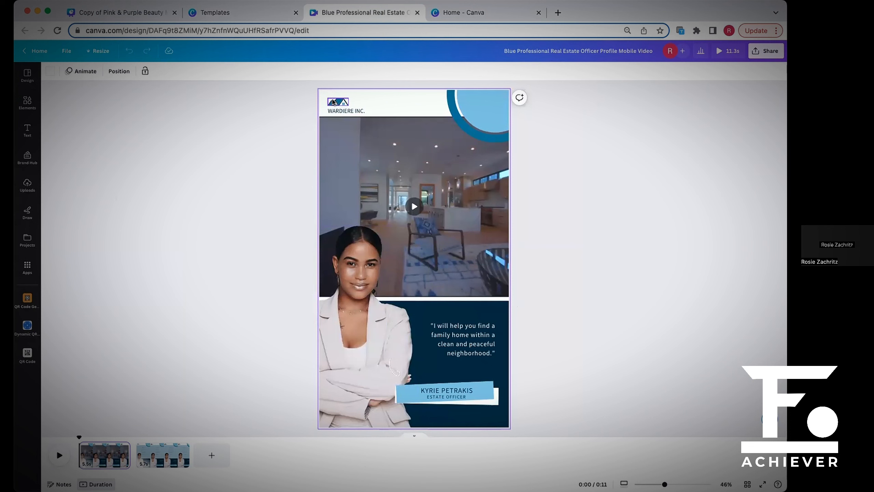
Open the customized pink-and-blue Real Estate Officer Profile video from the recent designs and play it through.
{"action": "left_click", "coordinate": [498, 17]}
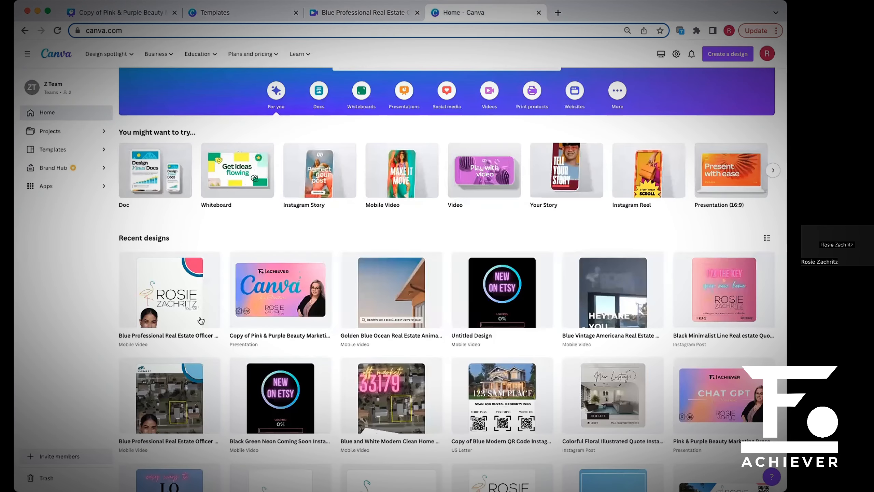
{"action": "left_click", "coordinate": [278, 312]}
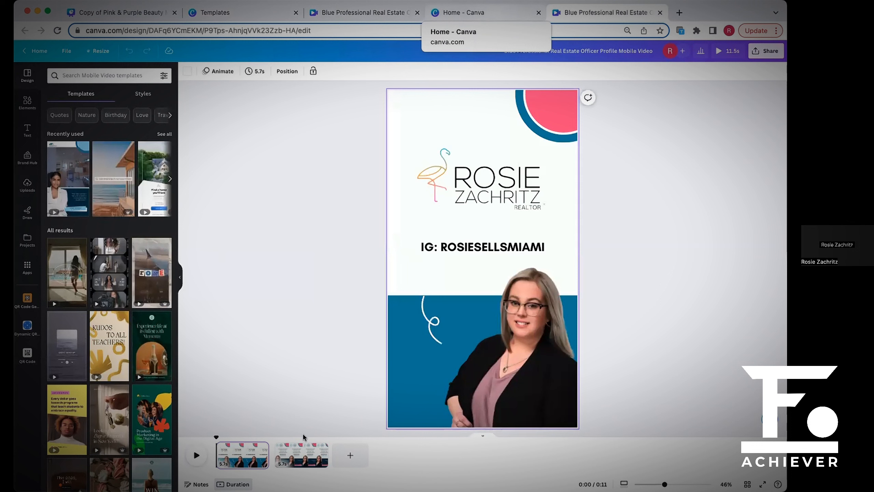
{"action": "left_click", "coordinate": [198, 455]}
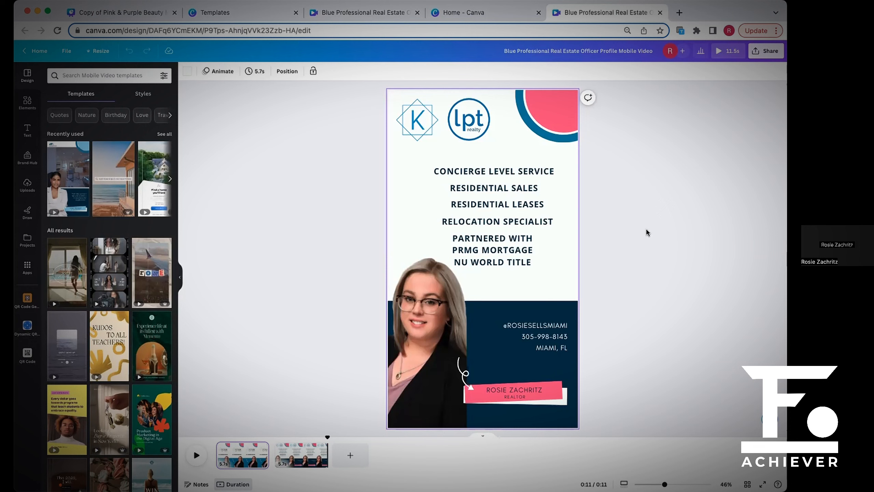
{"action": "left_click", "coordinate": [193, 454]}
Nudge the service and partner text lines on the customized video's second page into an even, more centered column.
{"action": "left_click", "coordinate": [537, 175]}
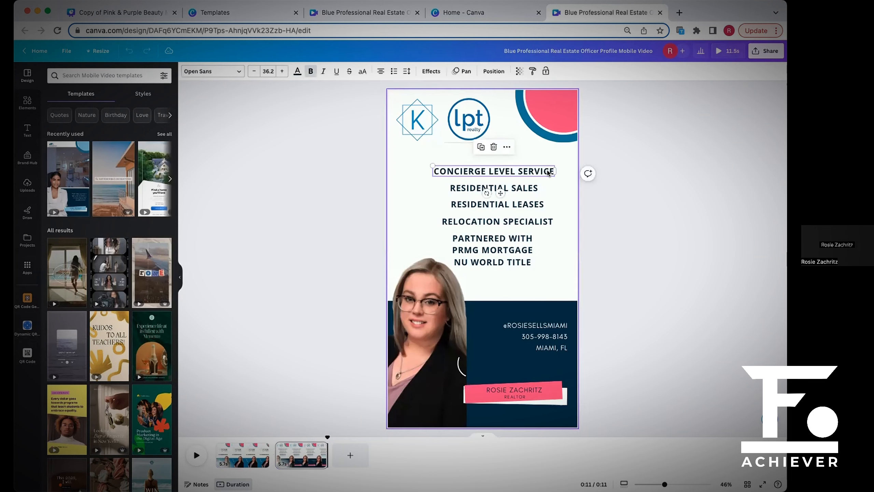
{"action": "left_click_drag", "start_coordinate": [536, 165], "coordinate": [533, 159]}
{"action": "mouse_move", "coordinate": [532, 193]}
{"action": "left_mouse_down"}
{"action": "mouse_move", "coordinate": [522, 188]}
{"action": "mouse_move", "coordinate": [540, 212]}
{"action": "mouse_move", "coordinate": [524, 202]}
{"action": "mouse_move", "coordinate": [522, 186]}
{"action": "left_mouse_up"}
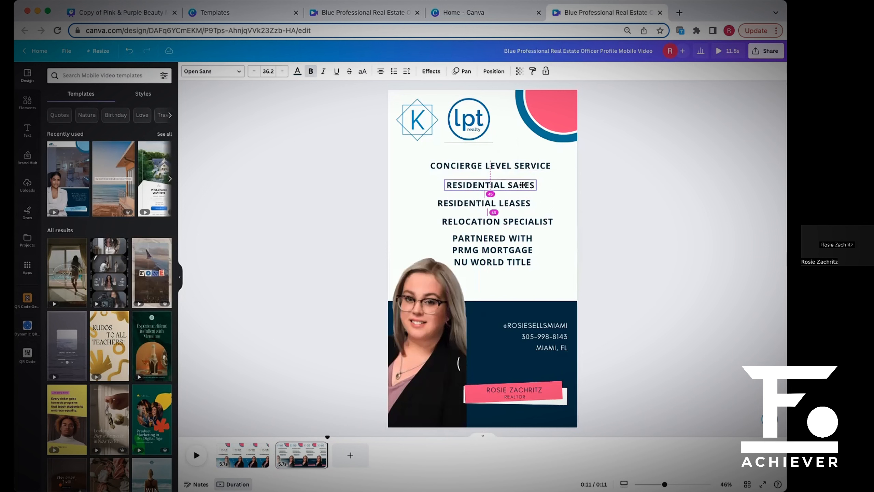
{"action": "left_click_drag", "start_coordinate": [538, 222], "coordinate": [517, 237]}
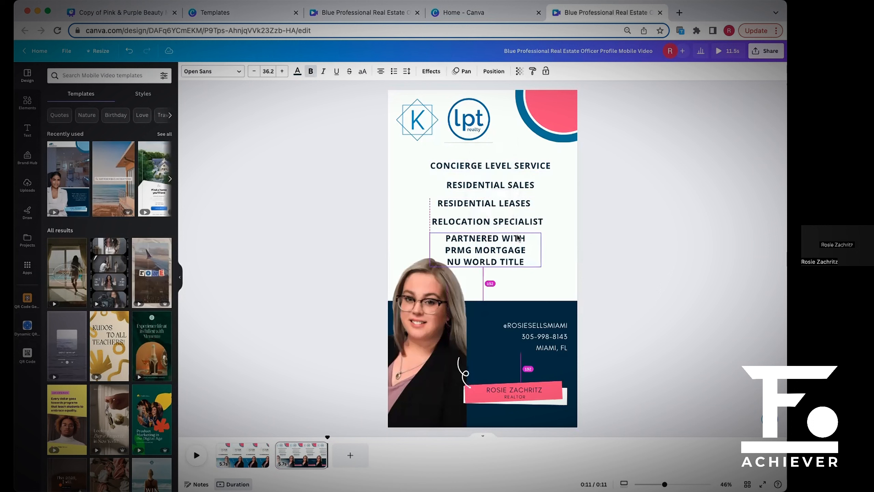
{"action": "left_click", "coordinate": [638, 240]}
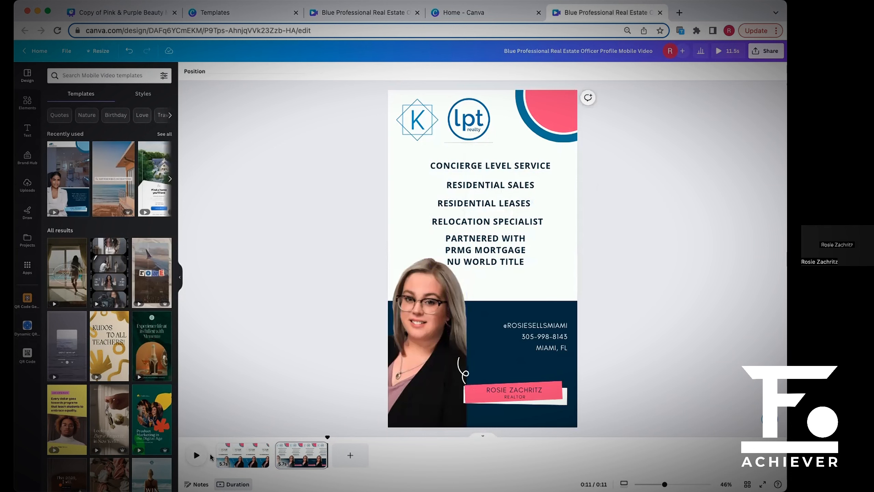
Switch to the unedited template design and replace the woman's photo on its first page with the uploaded headshot of the blonde realtor.
{"action": "left_click", "coordinate": [501, 13]}
{"action": "left_click", "coordinate": [391, 12]}
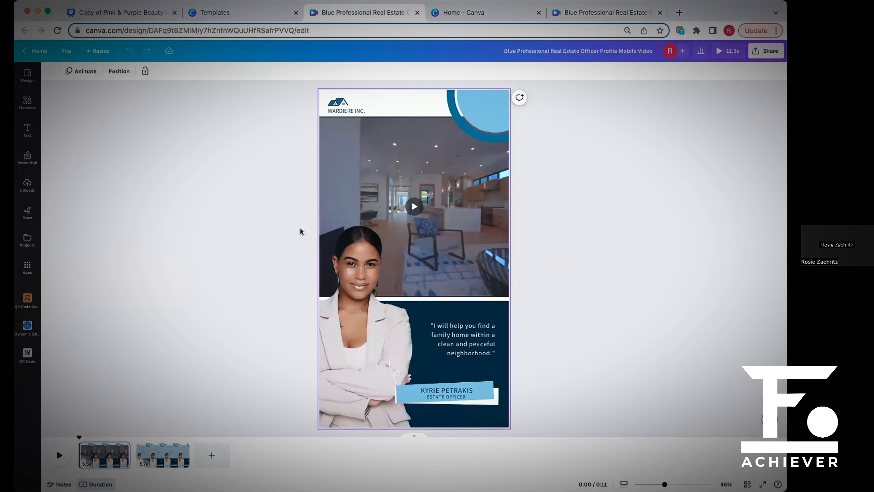
{"action": "left_click", "coordinate": [352, 273]}
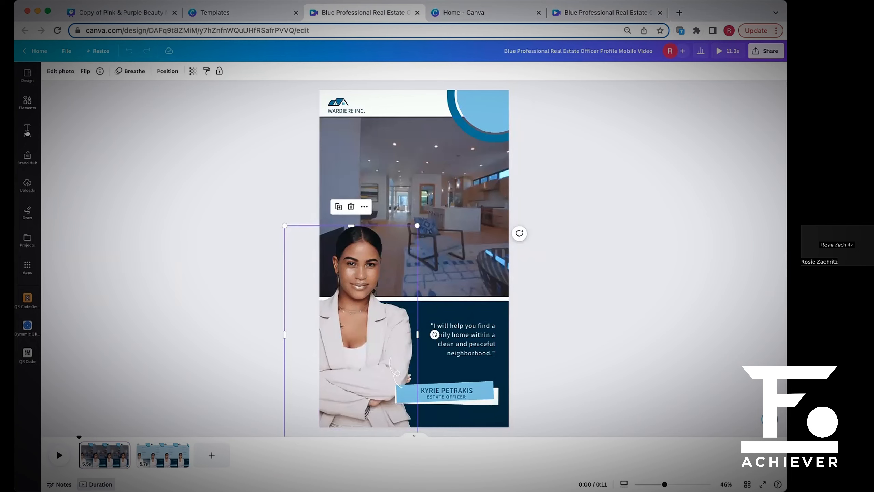
{"action": "left_click", "coordinate": [27, 184]}
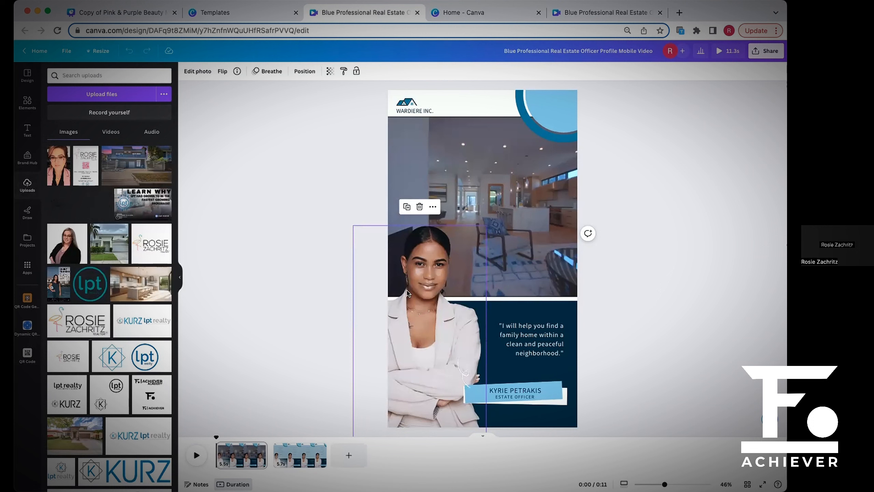
{"action": "left_click_drag", "start_coordinate": [417, 294], "coordinate": [416, 295]}
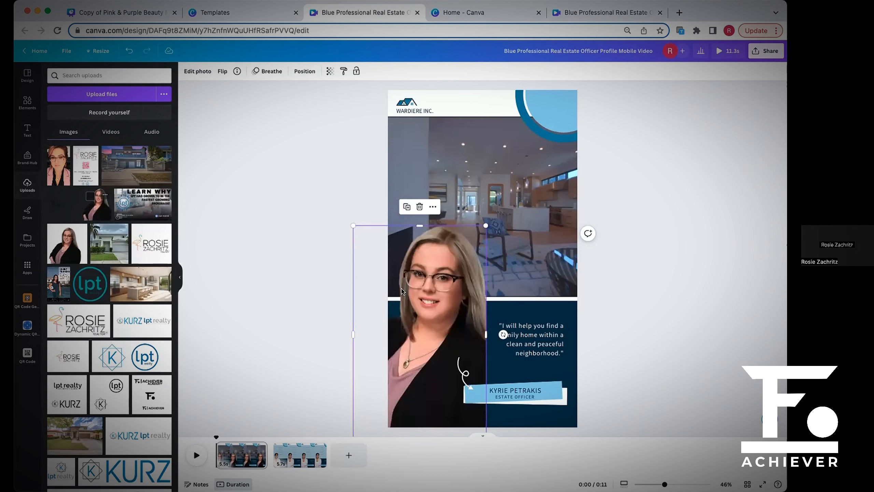
Check the customized video's first page, then replace the template's house interior video with the uploaded flamingo realtor logo.
{"action": "left_click", "coordinate": [515, 210]}
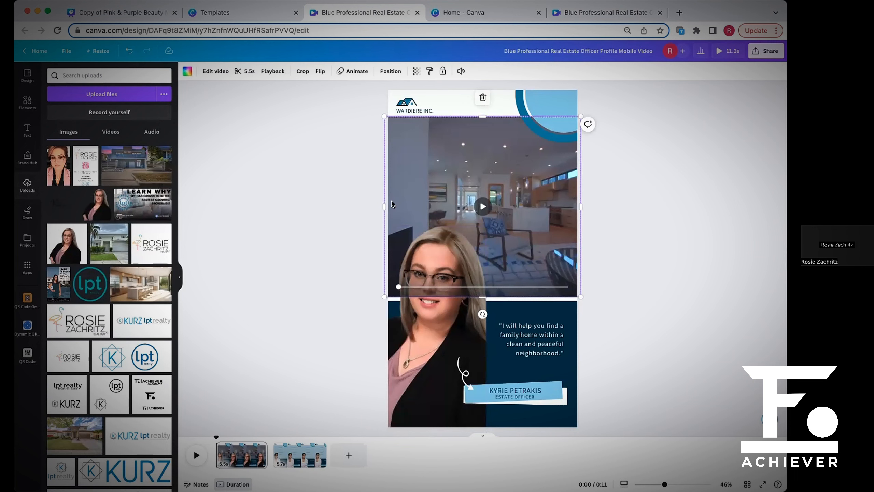
{"action": "left_click", "coordinate": [619, 14]}
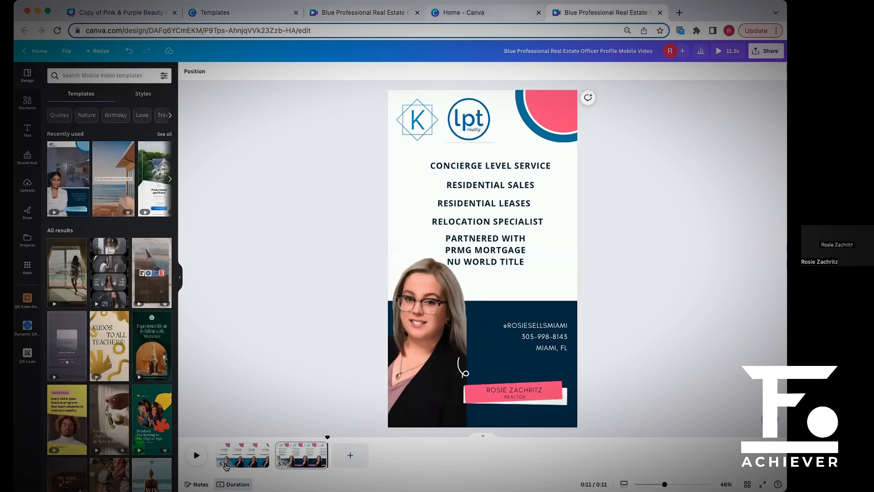
{"action": "left_click", "coordinate": [217, 462]}
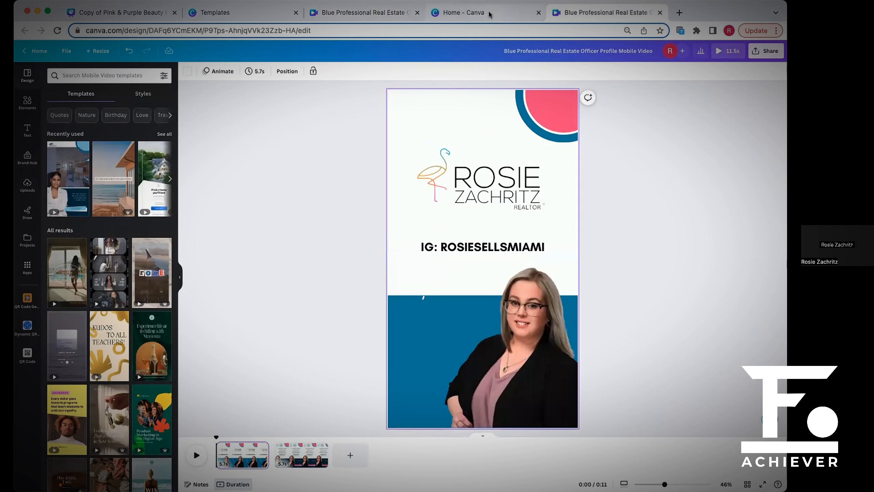
{"action": "left_click", "coordinate": [379, 13]}
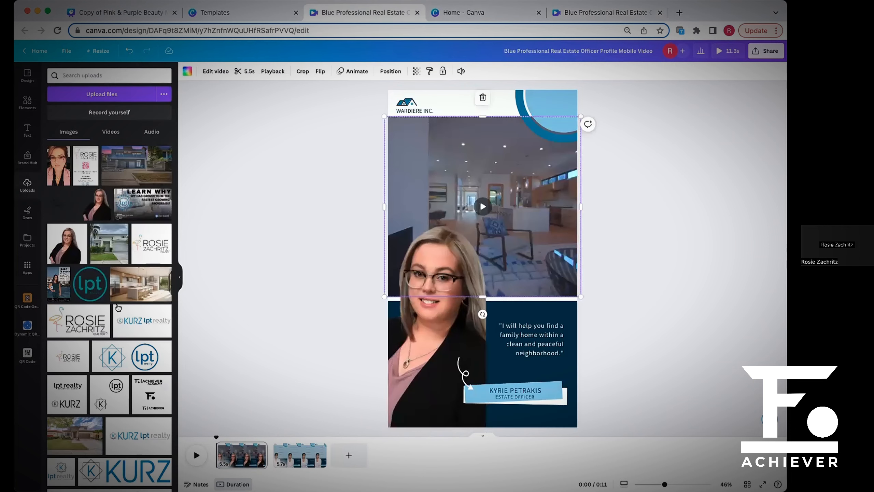
{"action": "left_click_drag", "start_coordinate": [159, 244], "coordinate": [447, 233]}
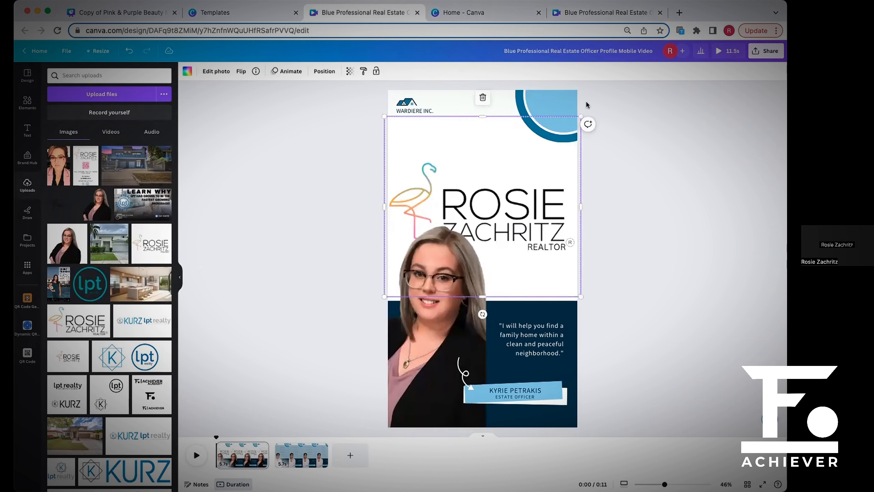
Shrink the flamingo realtor logo and place it in the upper part of the page above the headshot.
{"action": "mouse_move", "coordinate": [545, 138]}
{"action": "left_mouse_down"}
{"action": "mouse_move", "coordinate": [551, 148]}
{"action": "mouse_move", "coordinate": [545, 142]}
{"action": "left_mouse_up"}
{"action": "left_click_drag", "start_coordinate": [511, 211], "coordinate": [528, 178]}
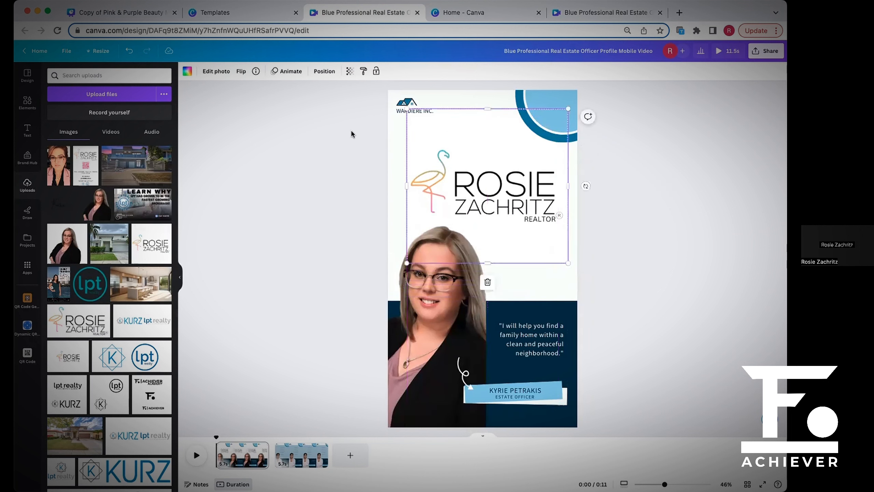
{"action": "left_click", "coordinate": [345, 133]}
Delete the template's house icon and the WARDIERE INC. text from the first page.
{"action": "left_click", "coordinate": [415, 103]}
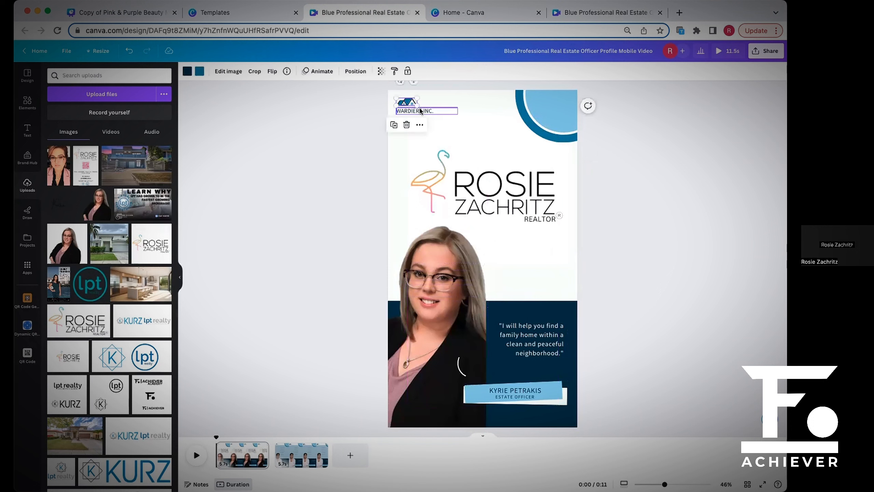
{"action": "left_click", "coordinate": [414, 111]}
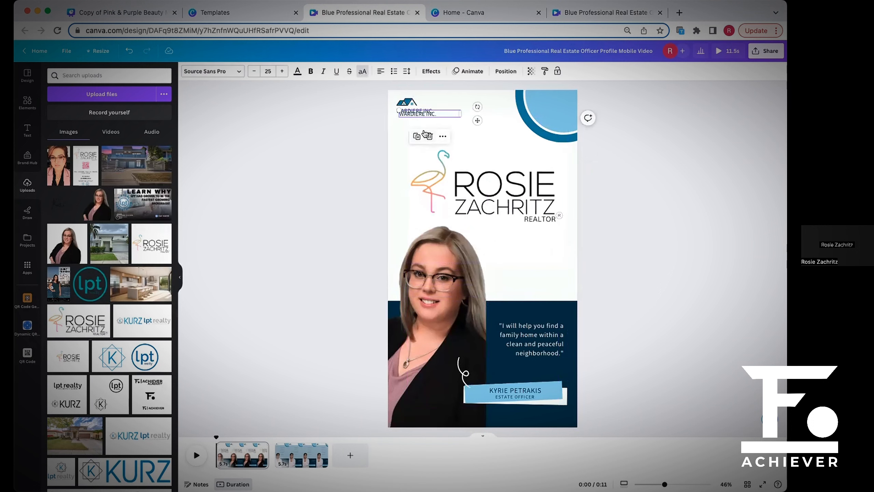
{"action": "left_click", "coordinate": [406, 103]}
{"action": "left_click", "coordinate": [407, 125]}
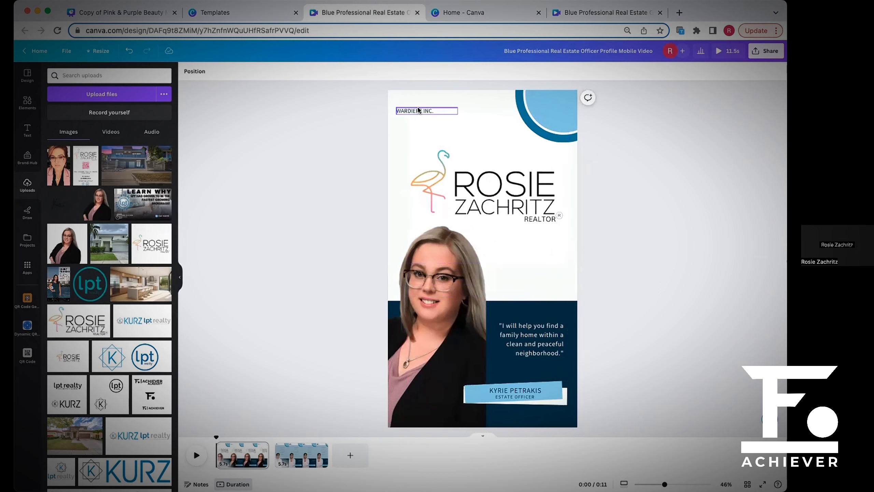
{"action": "left_click", "coordinate": [414, 111]}
{"action": "left_click", "coordinate": [427, 136]}
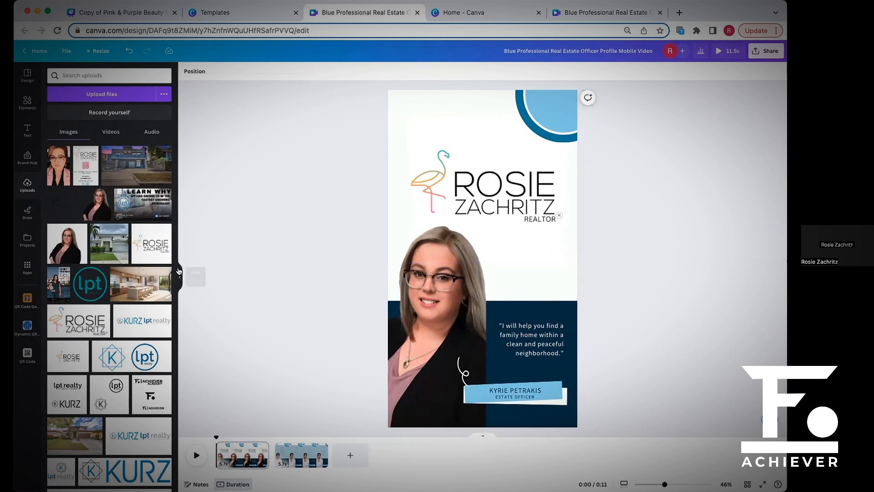
Add the uploaded teal lpt realty logo, shrink it and place it in the page's upper-left corner.
{"action": "left_click", "coordinate": [90, 284]}
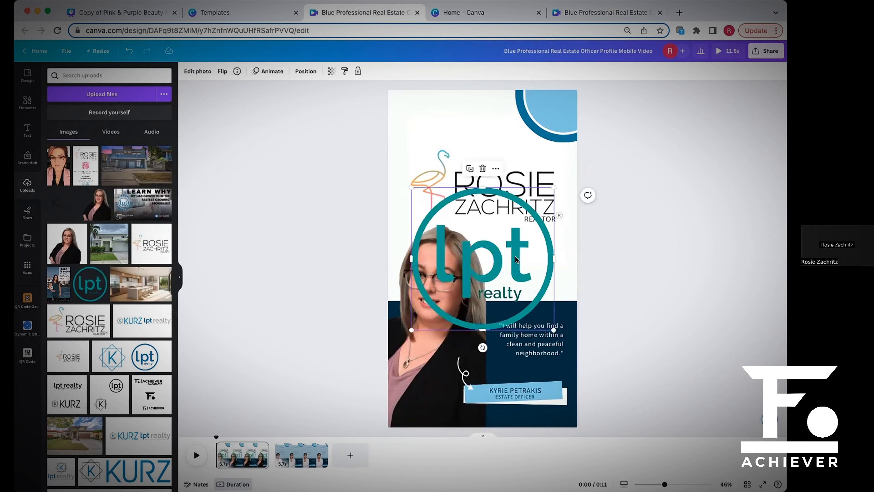
{"action": "left_click_drag", "start_coordinate": [516, 257], "coordinate": [385, 125]}
{"action": "left_click_drag", "start_coordinate": [281, 196], "coordinate": [411, 141]}
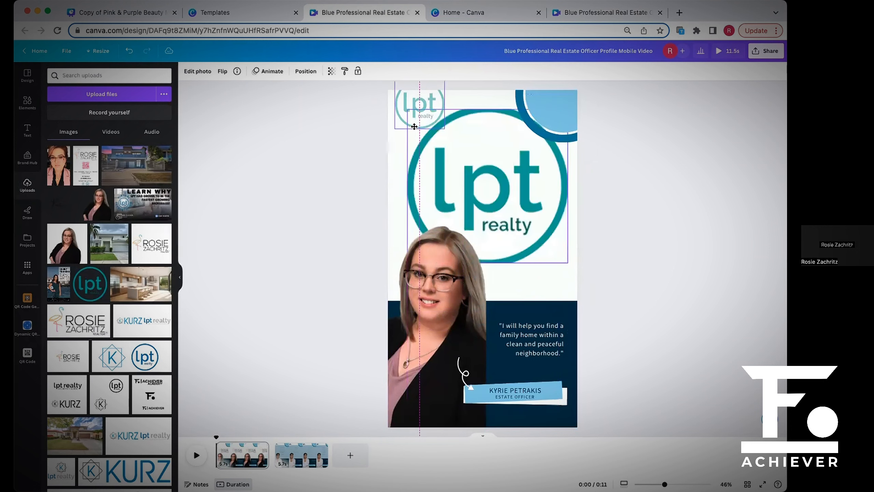
{"action": "left_click_drag", "start_coordinate": [368, 82], "coordinate": [400, 109]}
{"action": "left_click", "coordinate": [650, 226]}
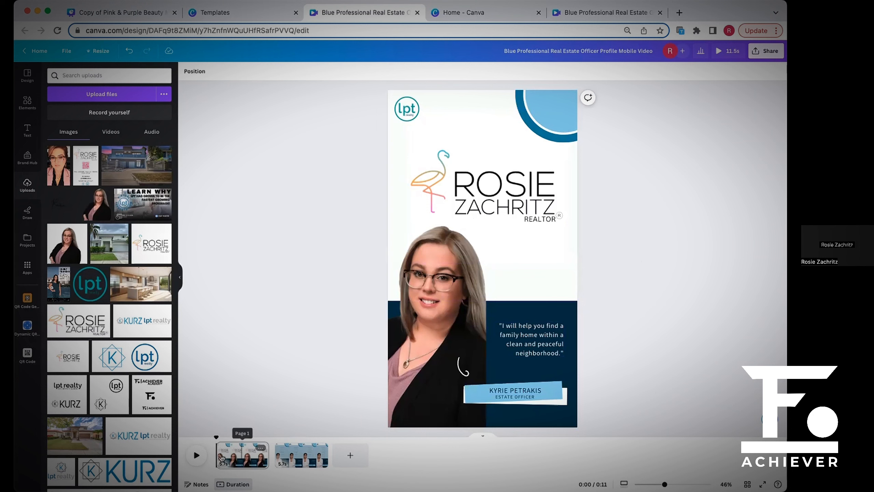
Open the template's second page and select the light-blue panel behind the list of property services.
{"action": "mouse_move", "coordinate": [275, 459]}
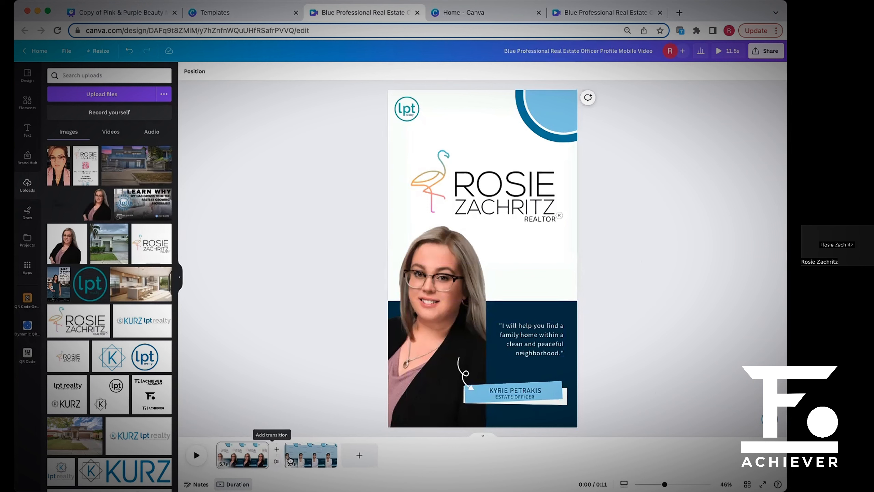
{"action": "left_click", "coordinate": [282, 461]}
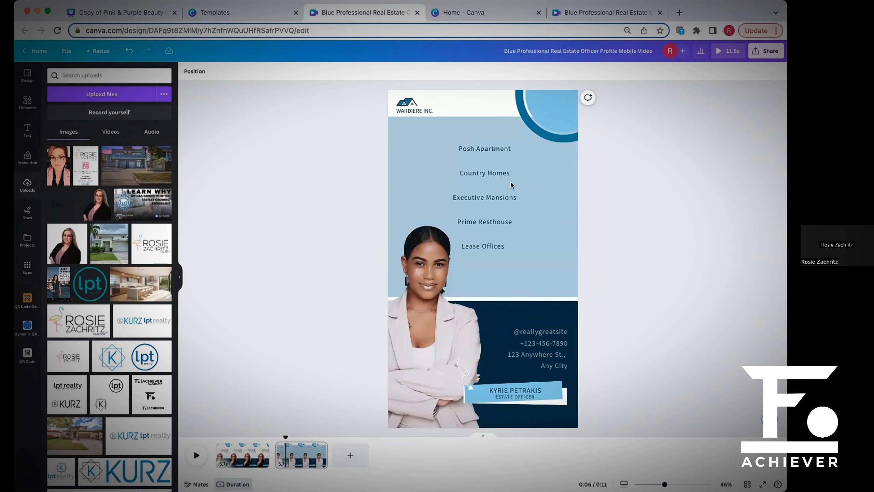
{"action": "left_click", "coordinate": [508, 206]}
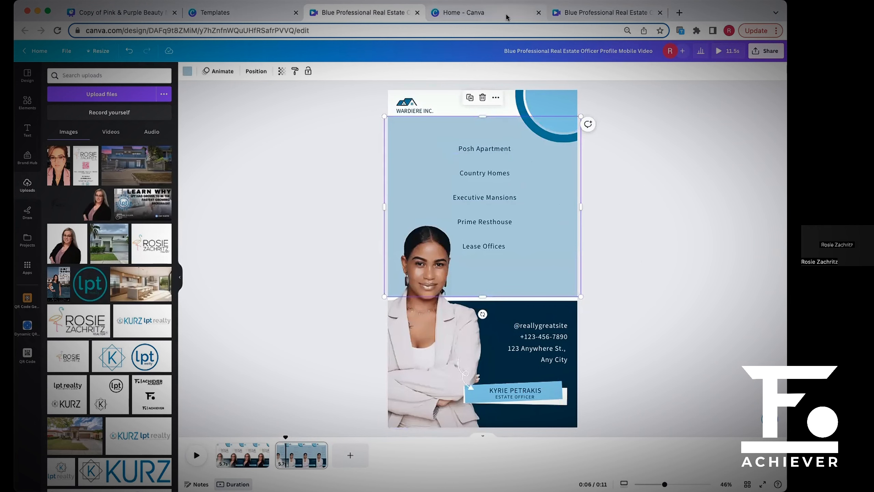
On the customized video's second page, shift the Residential Leases, Relocation Specialist and partner lines slightly to the right.
{"action": "left_click", "coordinate": [464, 13]}
{"action": "left_click", "coordinate": [593, 13]}
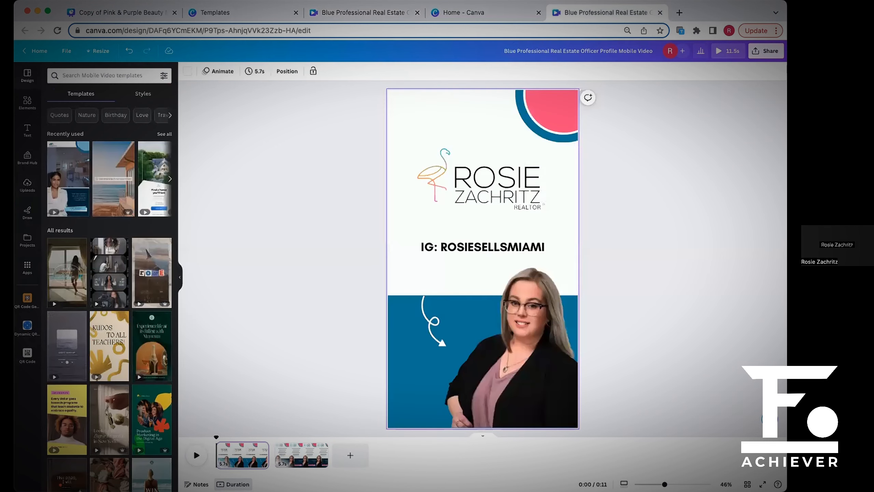
{"action": "left_click", "coordinate": [282, 462]}
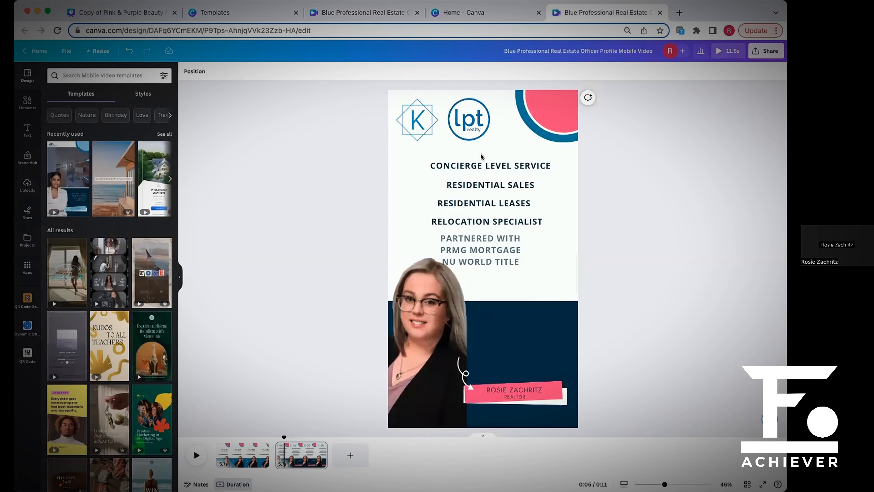
{"action": "left_click", "coordinate": [511, 204]}
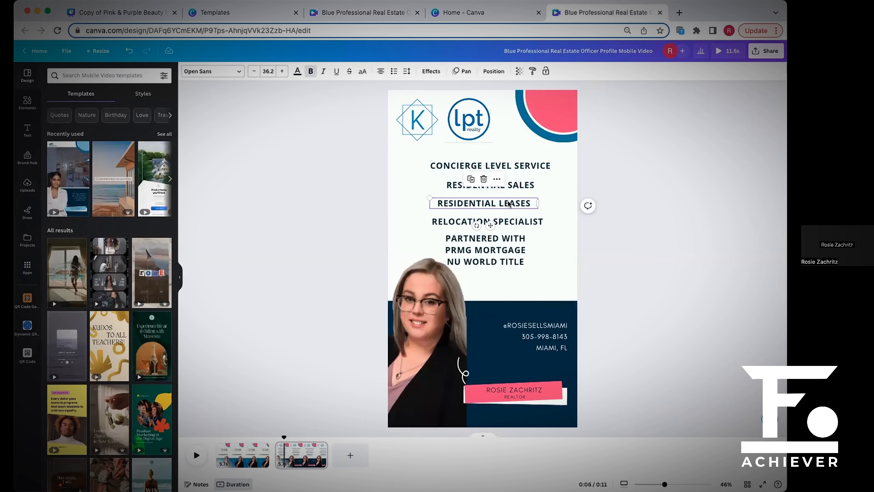
{"action": "left_click_drag", "start_coordinate": [528, 224], "coordinate": [520, 248]}
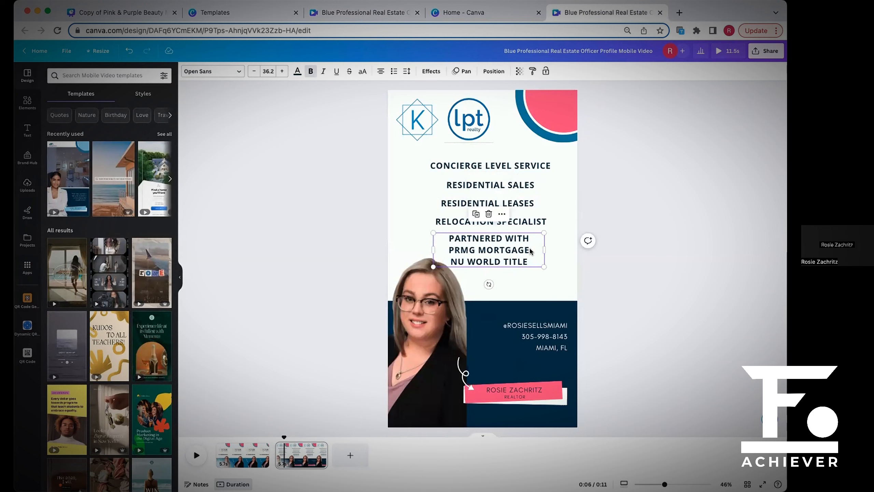
Highlight the PRMG Mortgage and Nu World Title partner lines on the customized video's second page.
{"action": "left_click_drag", "start_coordinate": [532, 251], "coordinate": [447, 248]}
{"action": "left_click", "coordinate": [527, 258]}
{"action": "left_click_drag", "start_coordinate": [528, 261], "coordinate": [444, 233]}
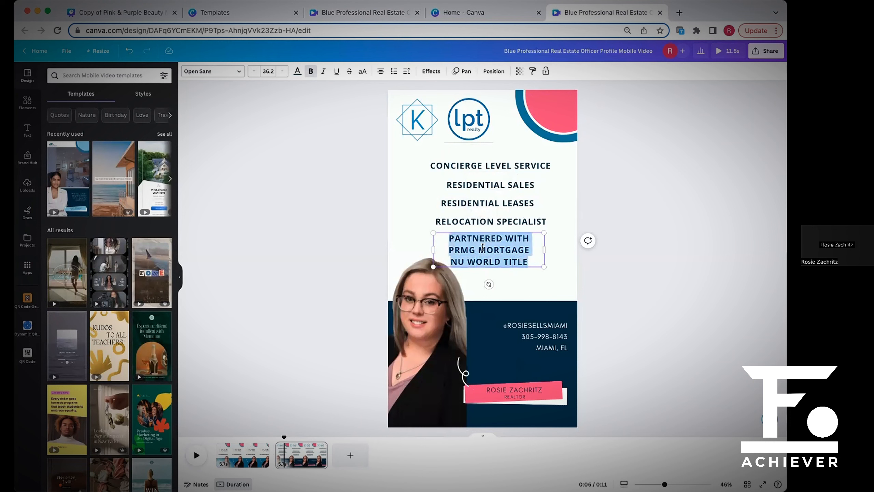
{"action": "left_click_drag", "start_coordinate": [529, 261], "coordinate": [447, 243]}
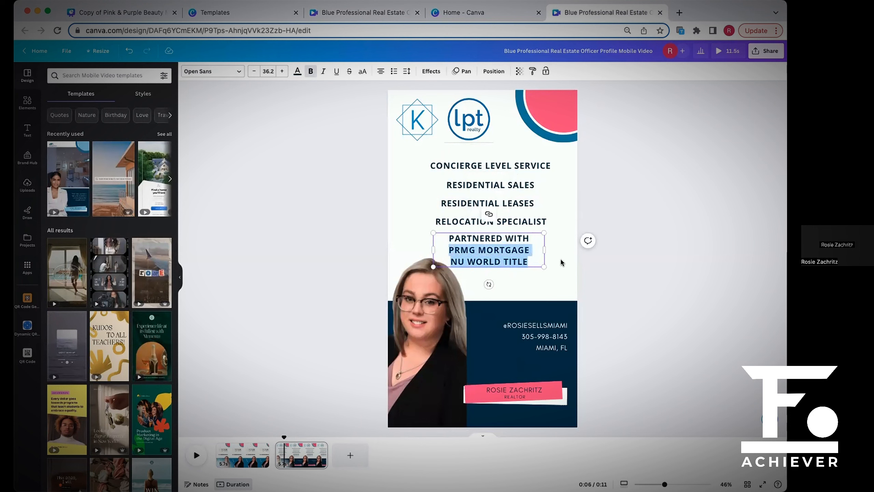
{"action": "left_click", "coordinate": [635, 297]}
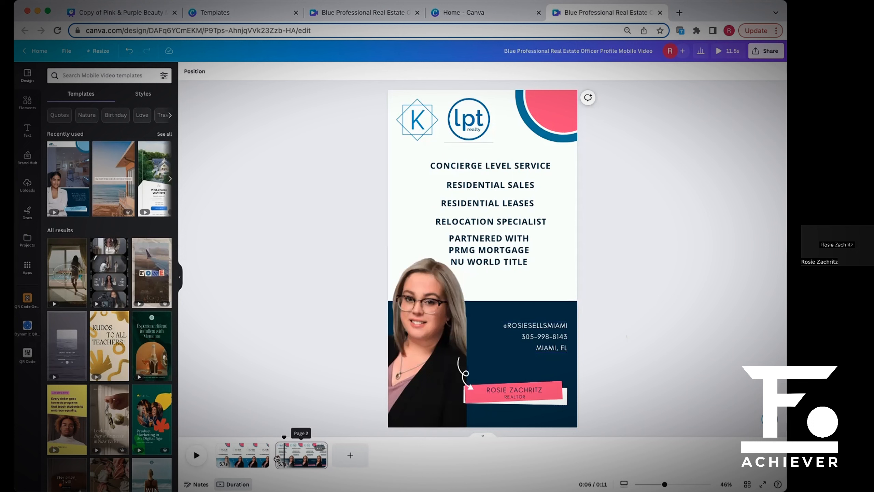
Switch from the customized video back to the template copy and look through the uploaded images.
{"action": "mouse_move", "coordinate": [280, 461]}
{"action": "left_mouse_down"}
{"action": "mouse_move", "coordinate": [270, 458]}
{"action": "mouse_move", "coordinate": [293, 460]}
{"action": "left_mouse_up"}
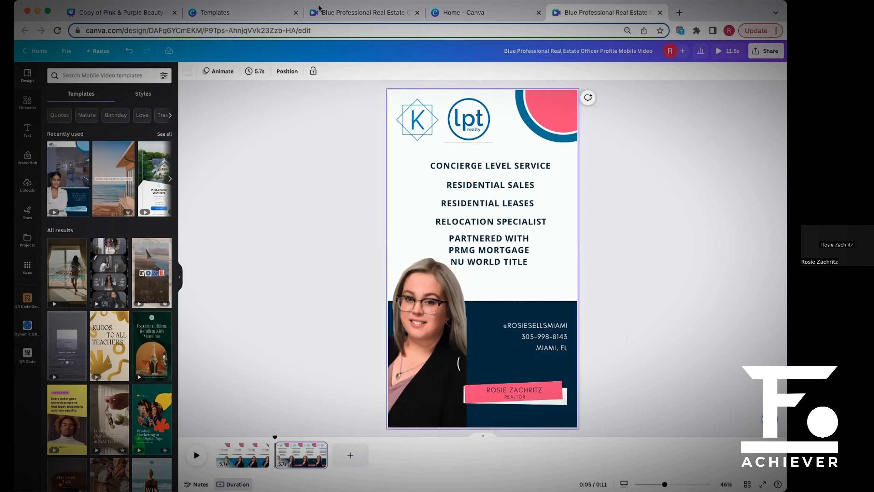
{"action": "left_click", "coordinate": [337, 10]}
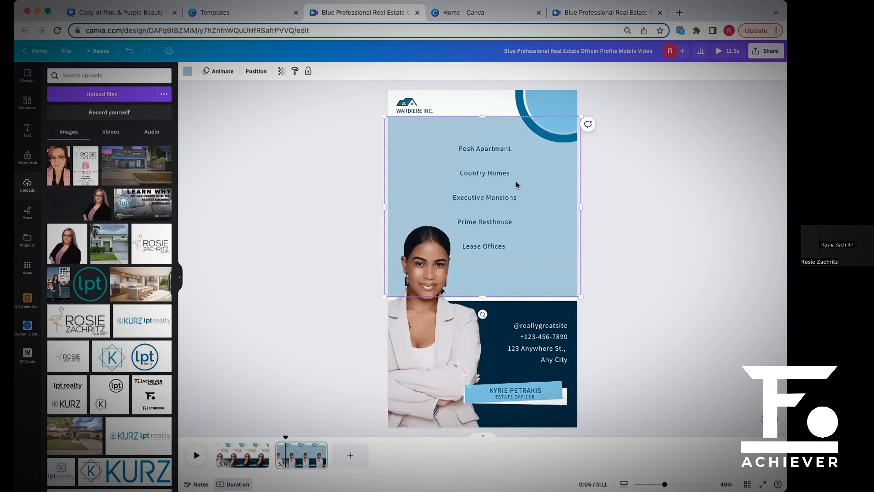
{"action": "left_click", "coordinate": [613, 221]}
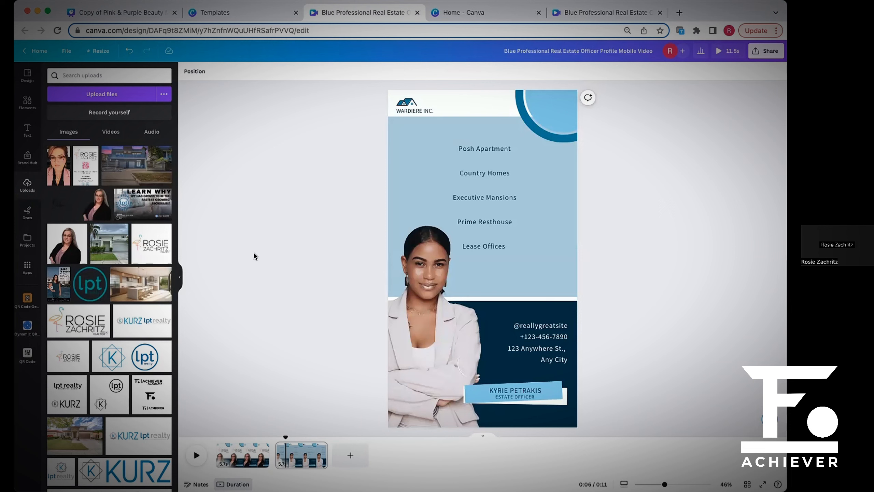
{"action": "scroll", "coordinate": [112, 251], "scroll_direction": "down", "scroll_amount": 2}
{"action": "scroll", "coordinate": [112, 250], "scroll_direction": "down", "scroll_amount": 10}
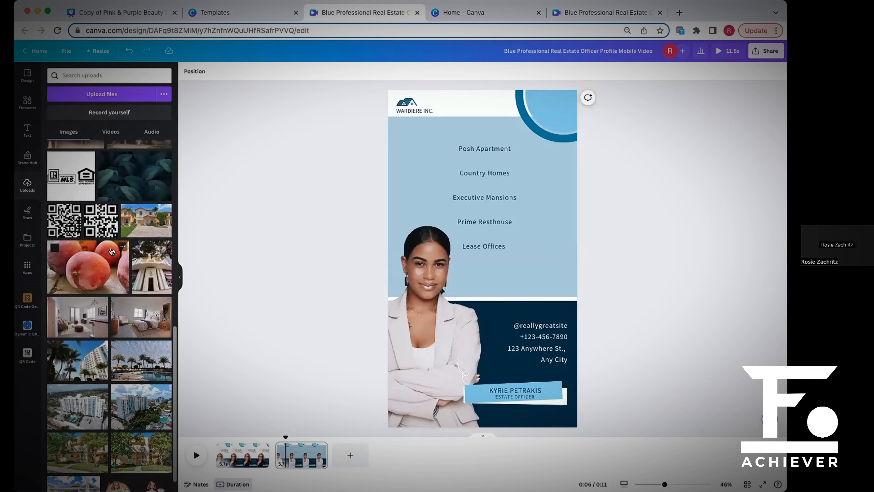
{"action": "scroll", "coordinate": [111, 251], "scroll_direction": "up", "scroll_amount": 8}
{"action": "scroll", "coordinate": [111, 250], "scroll_direction": "up", "scroll_amount": 5}
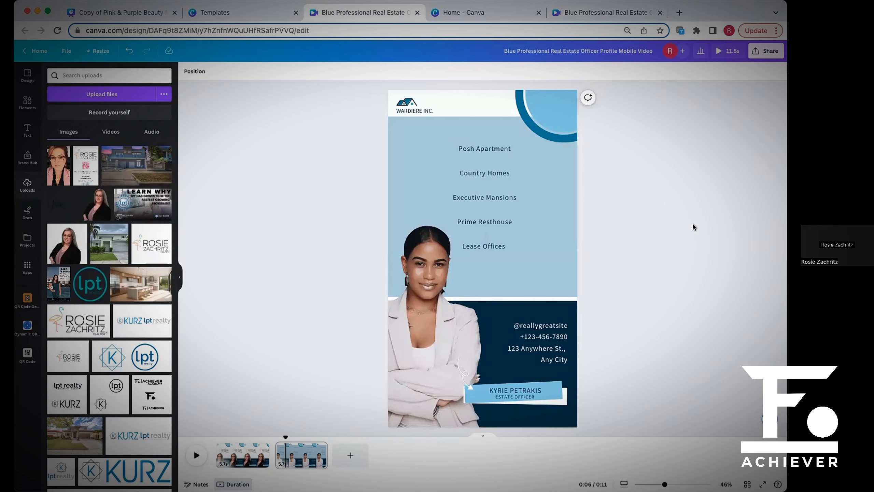
Open the template copy's first page with the realtor photo and logo.
{"action": "left_click", "coordinate": [274, 457]}
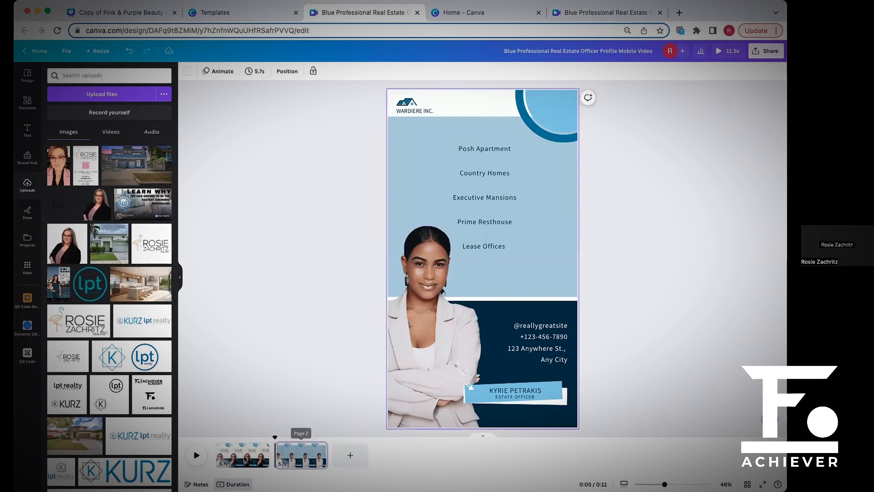
{"action": "left_click", "coordinate": [217, 457]}
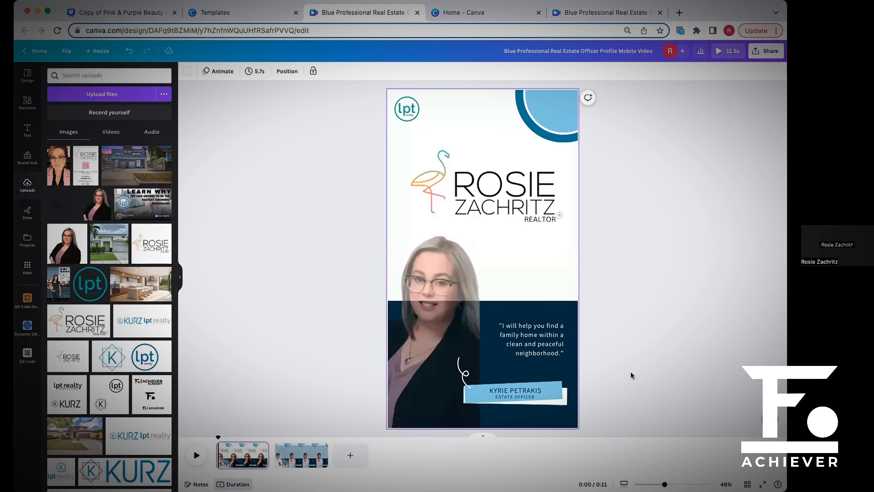
{"action": "left_click", "coordinate": [441, 234]}
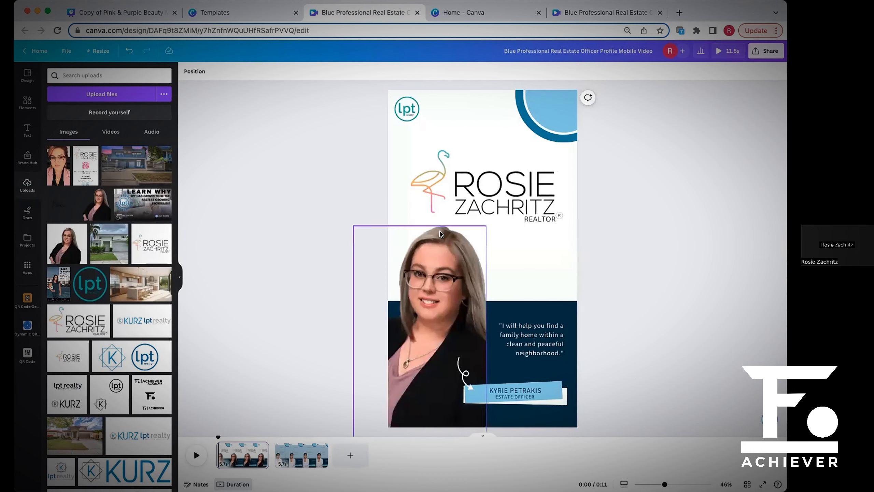
{"action": "left_click", "coordinate": [605, 267]}
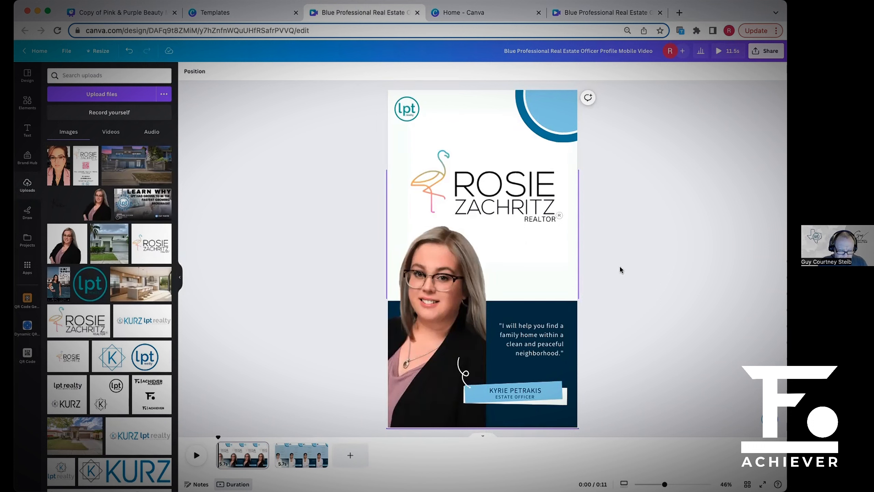
Change the light-blue fill of the first page's corner circle to the dark navy document color.
{"action": "left_click", "coordinate": [556, 130]}
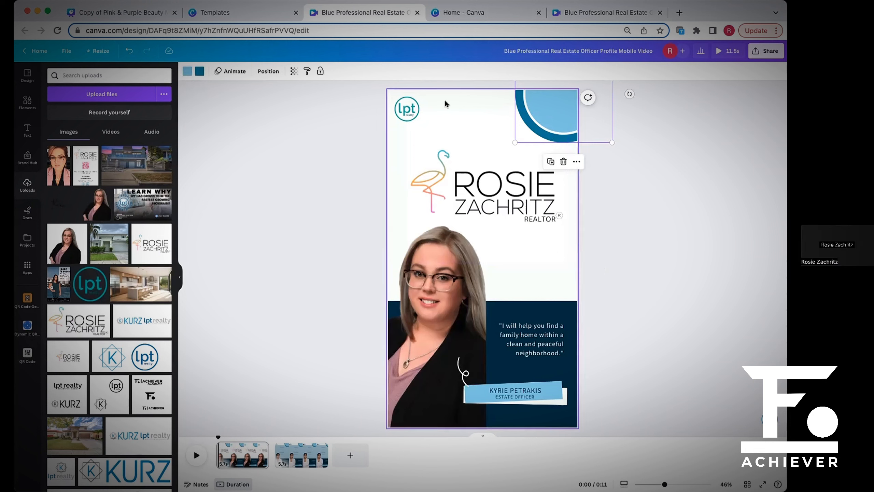
{"action": "left_click", "coordinate": [188, 76]}
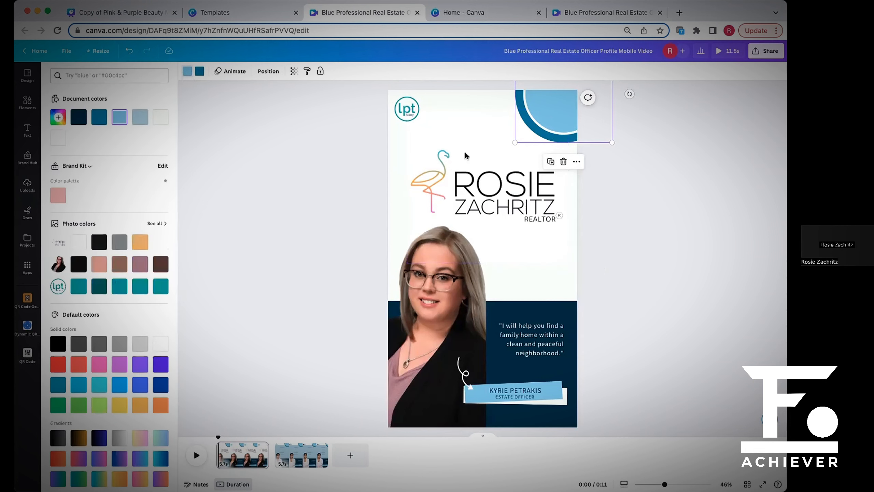
{"action": "left_click", "coordinate": [84, 122]}
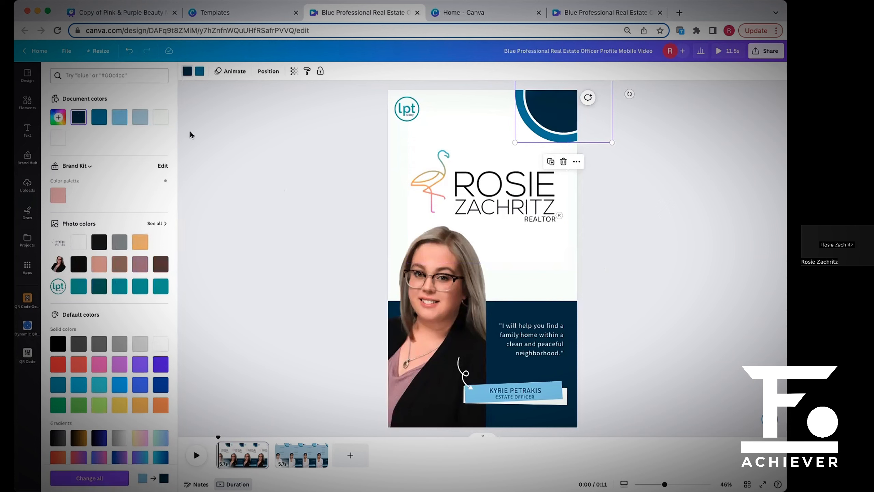
{"action": "left_click", "coordinate": [271, 135]}
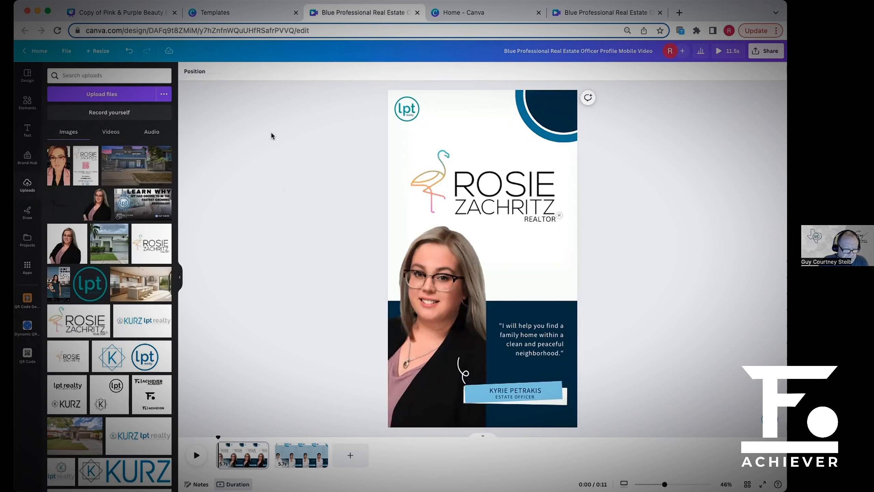
Review the corner circle's fill color options and undo its navy recolor.
{"action": "left_click", "coordinate": [551, 115]}
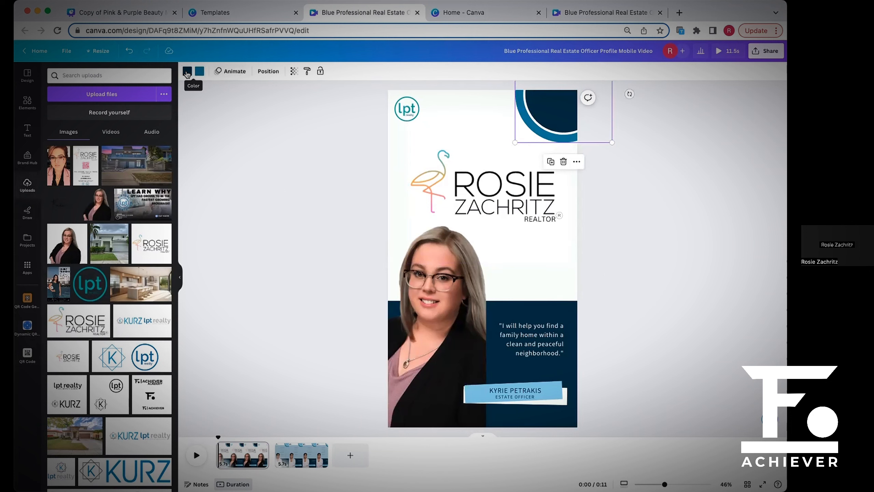
{"action": "left_click", "coordinate": [187, 73]}
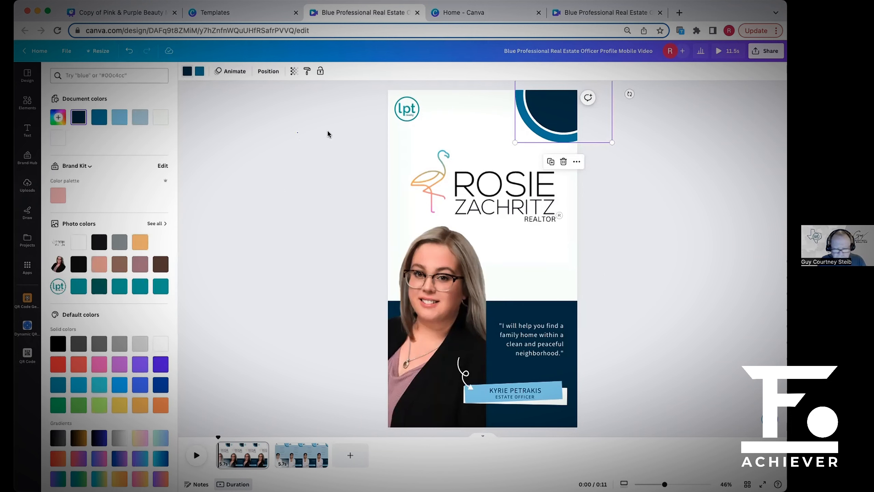
{"action": "left_click", "coordinate": [558, 137]}
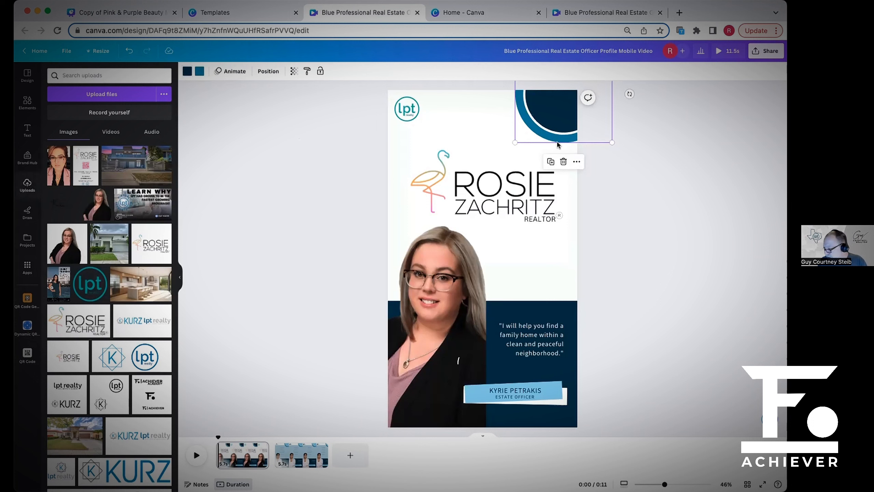
{"action": "left_click", "coordinate": [648, 171]}
{"action": "left_click", "coordinate": [561, 123]}
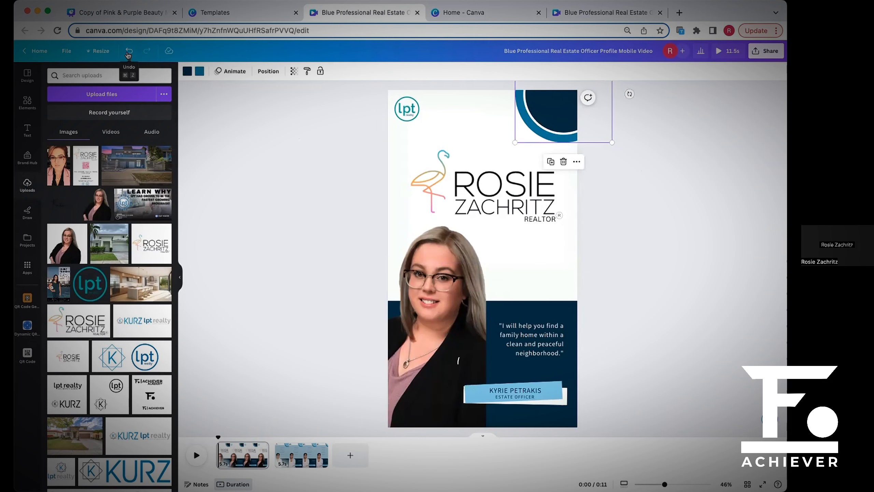
{"action": "left_click", "coordinate": [179, 276]}
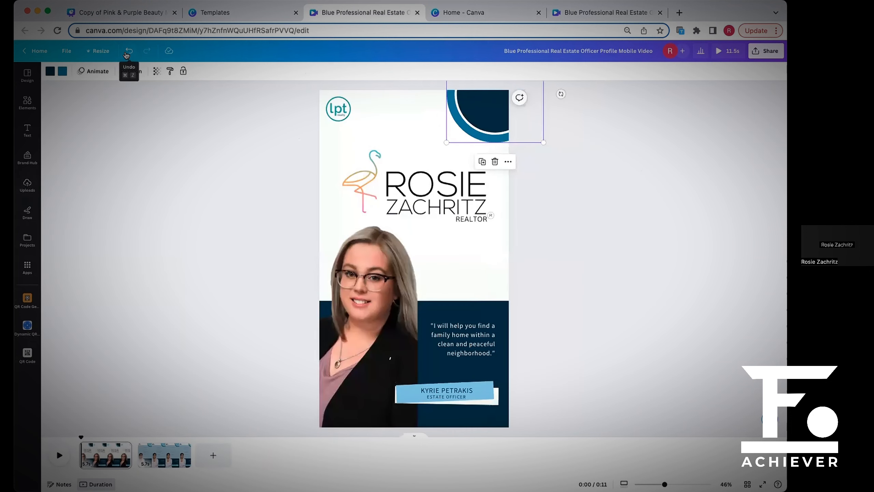
{"action": "left_click", "coordinate": [127, 55]}
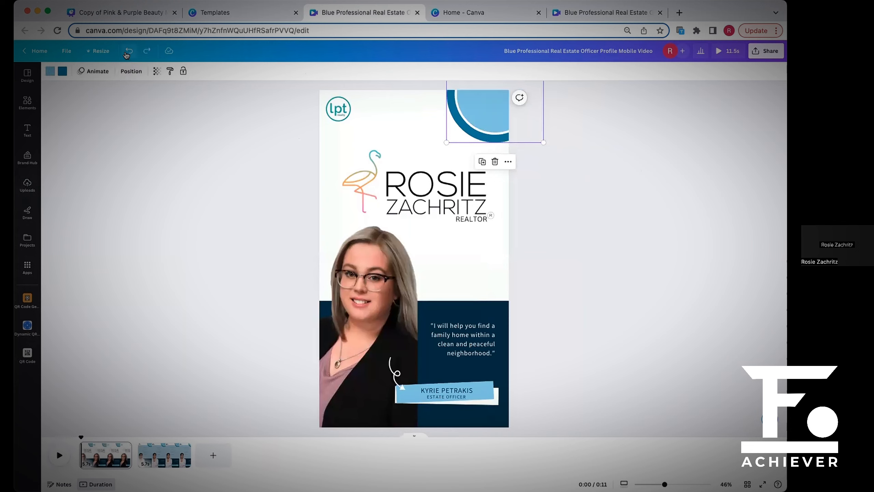
Undo the teal lpt logo's placement and resizing edits and redo them on the first page.
{"action": "left_click", "coordinate": [124, 53]}
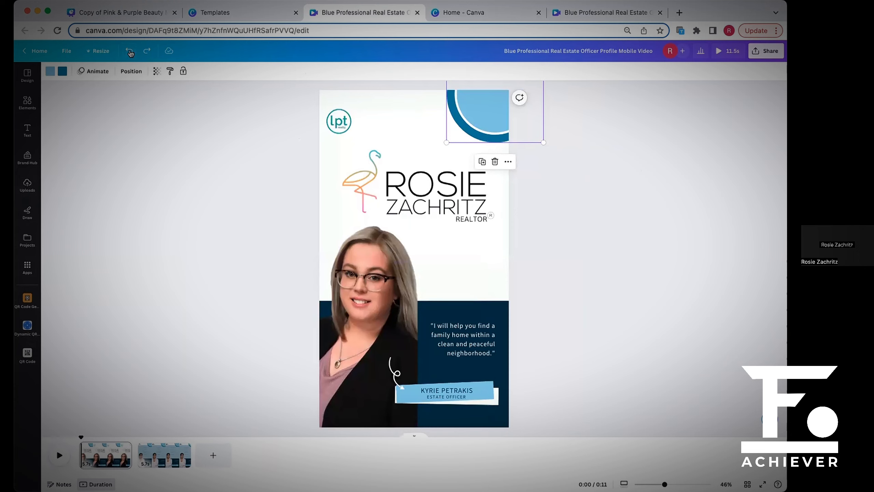
{"action": "left_click", "coordinate": [339, 121]}
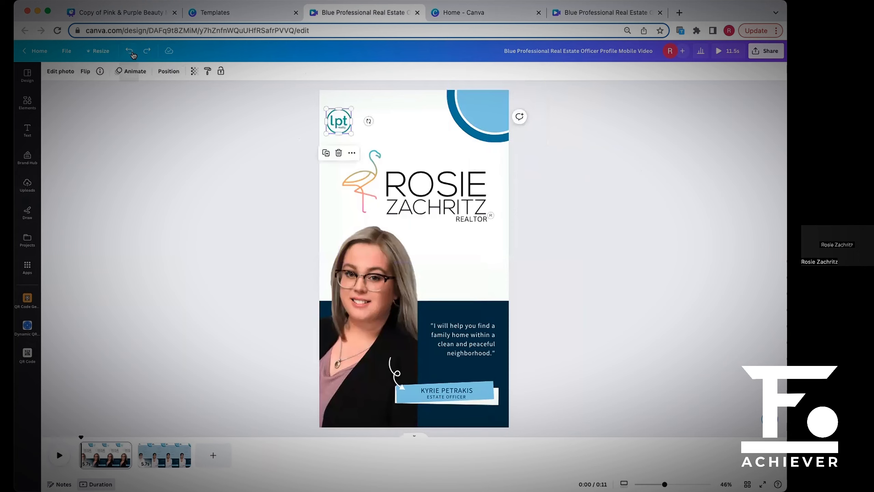
{"action": "left_click", "coordinate": [133, 54]}
{"action": "left_click", "coordinate": [132, 54]}
{"action": "left_click", "coordinate": [133, 54]}
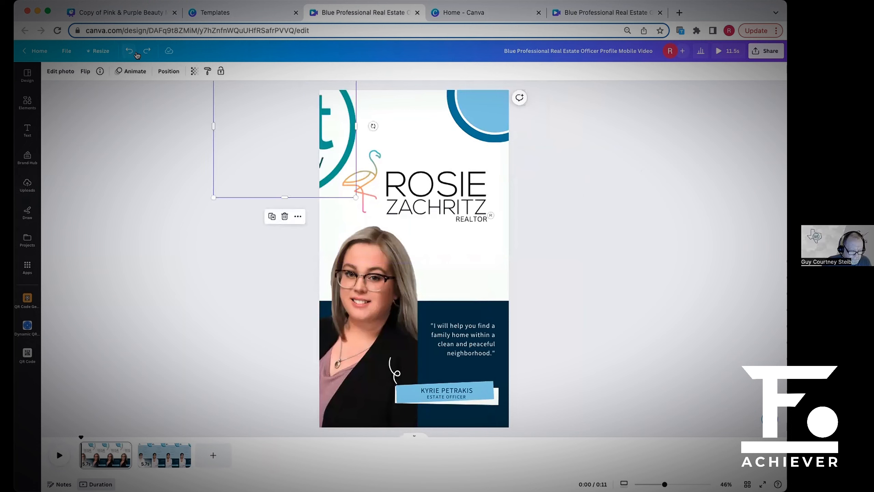
{"action": "left_click", "coordinate": [139, 53]}
{"action": "left_click", "coordinate": [139, 53]}
{"action": "left_click", "coordinate": [140, 53]}
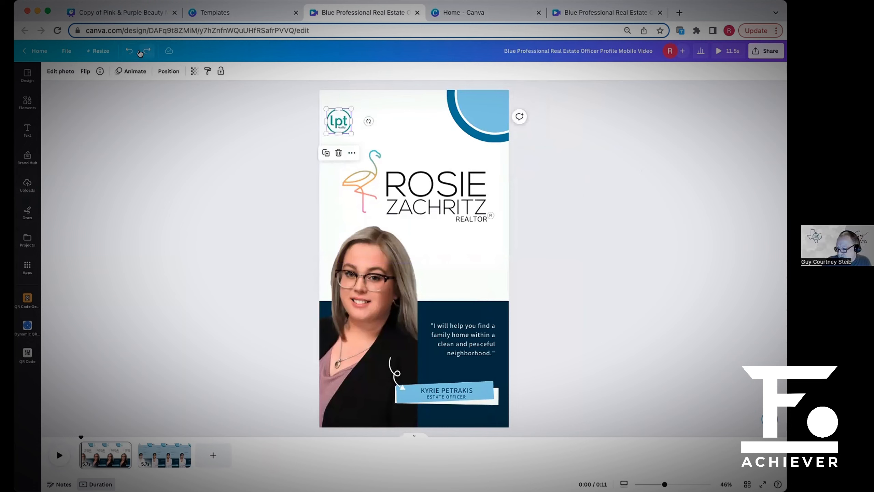
{"action": "left_click", "coordinate": [139, 53]}
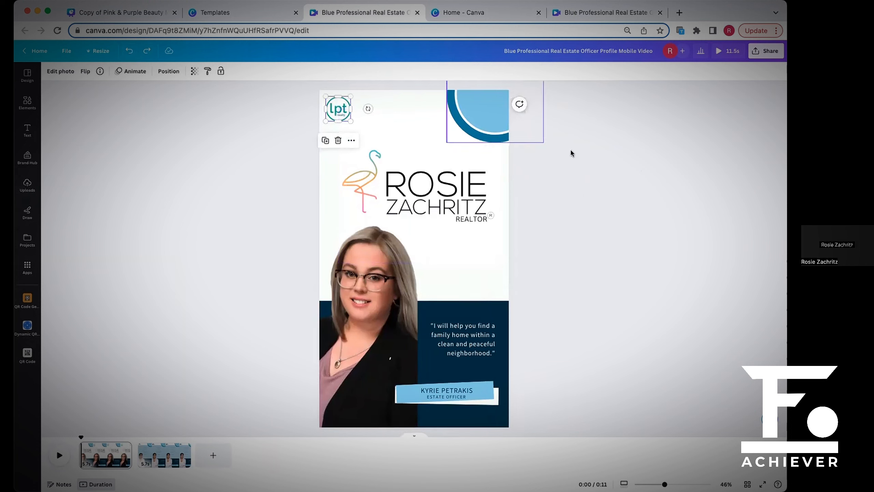
Set the font of the name line on the first page's light-blue banner to League Spartan.
{"action": "left_click", "coordinate": [494, 128]}
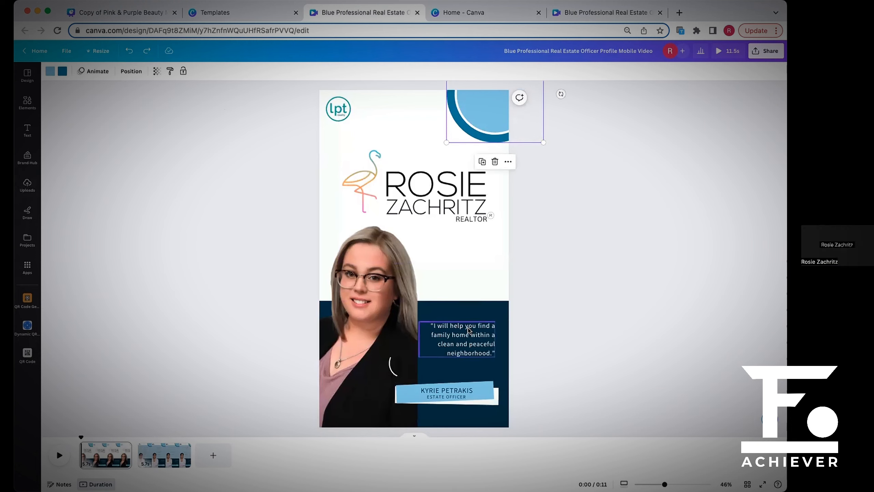
{"action": "left_click", "coordinate": [464, 392]}
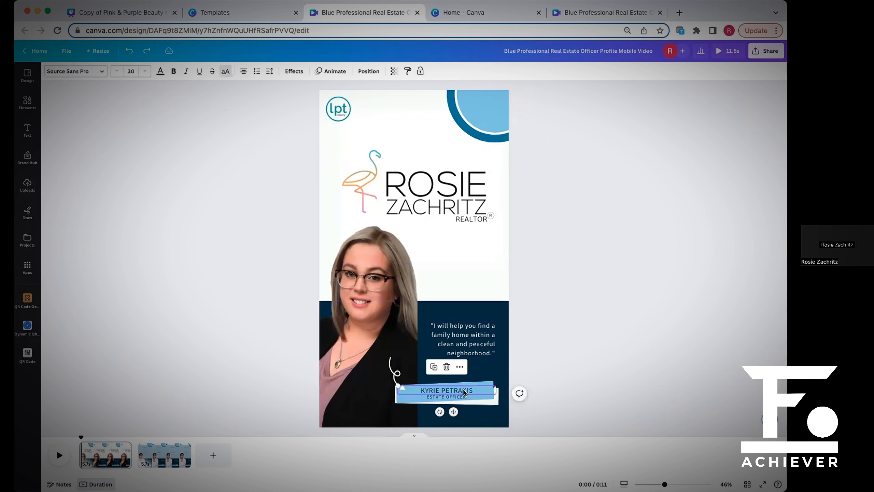
{"action": "left_click", "coordinate": [467, 389]}
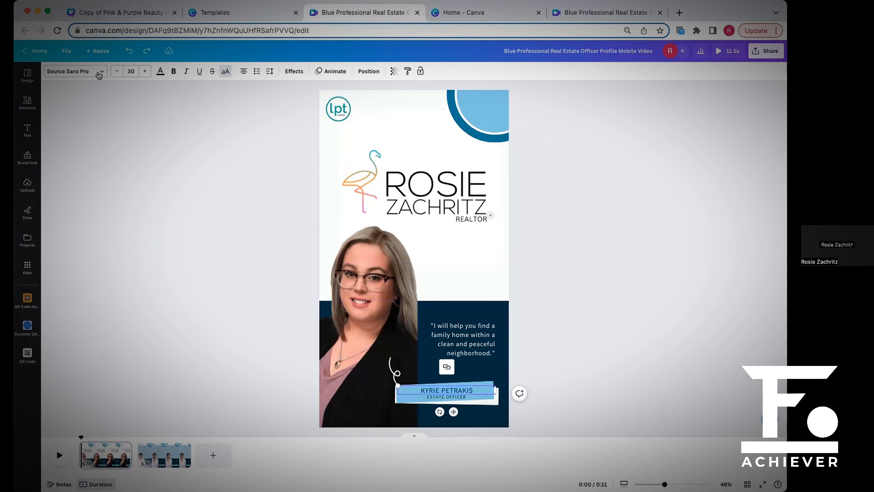
{"action": "left_click", "coordinate": [98, 73]}
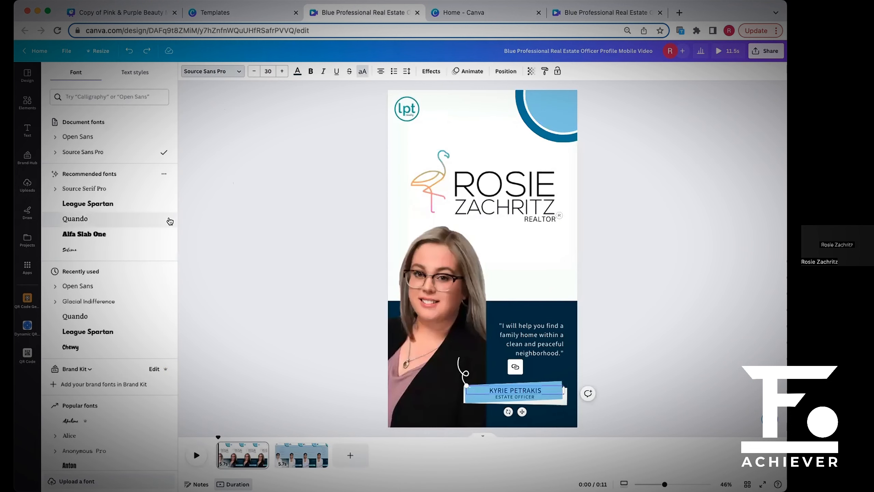
{"action": "left_click", "coordinate": [133, 208]}
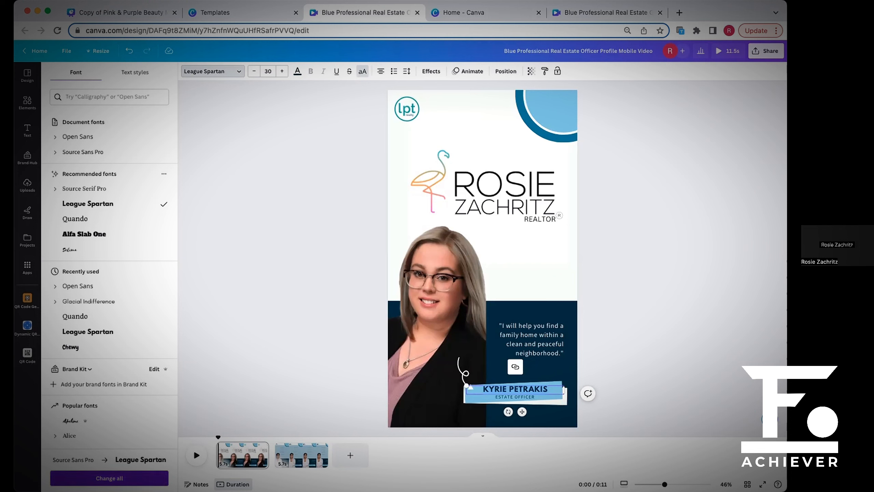
Replace Source Sans Pro with League Spartan across the whole design and undo that design-wide font change.
{"action": "left_click", "coordinate": [109, 478]}
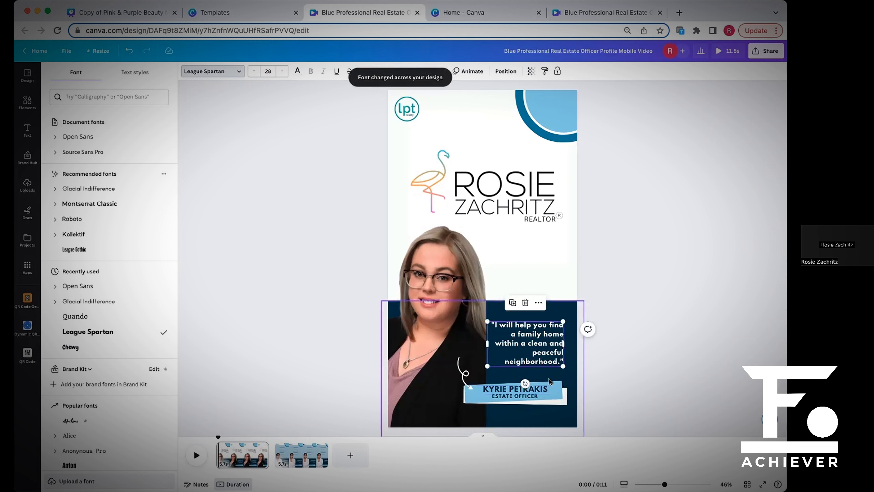
{"action": "left_click", "coordinate": [544, 391]}
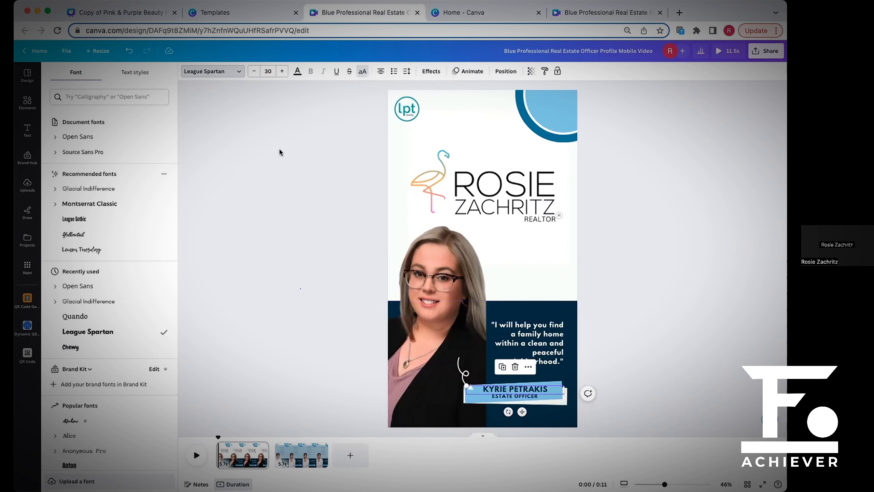
{"action": "left_click", "coordinate": [240, 71]}
{"action": "left_click", "coordinate": [128, 50]}
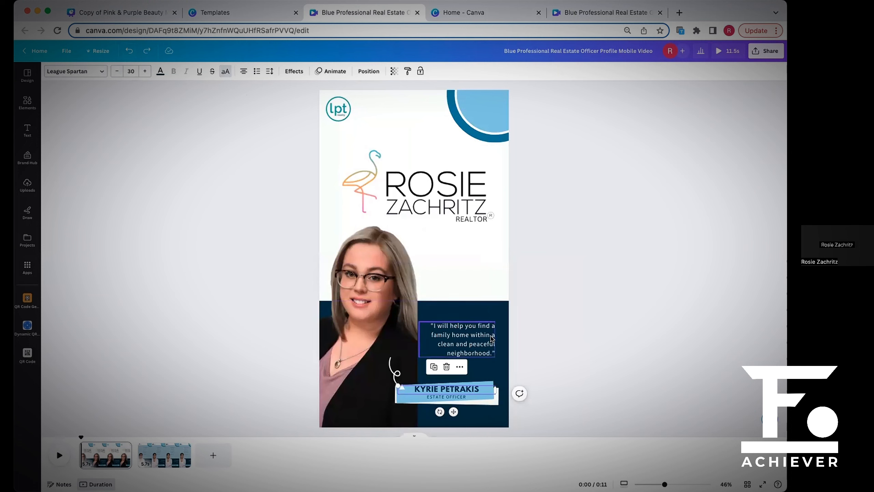
Undo the League Spartan font change on the name line of the first page's light-blue banner.
{"action": "left_click", "coordinate": [477, 336]}
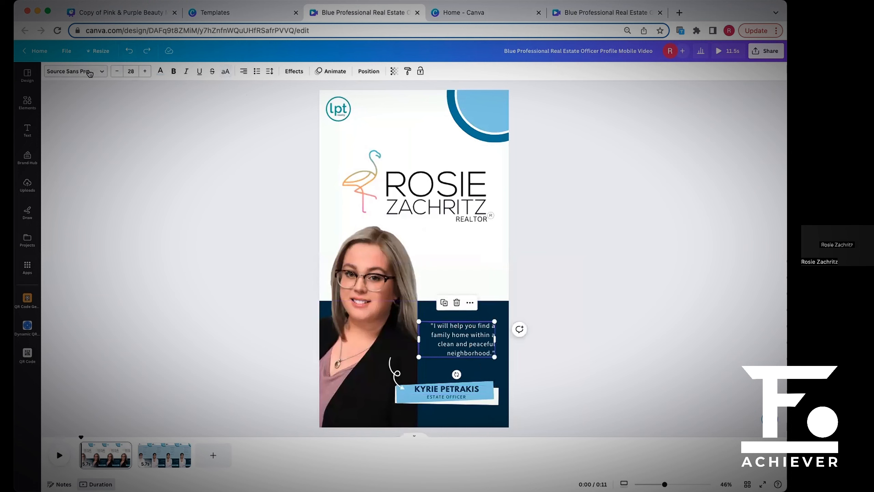
{"action": "left_click", "coordinate": [445, 391]}
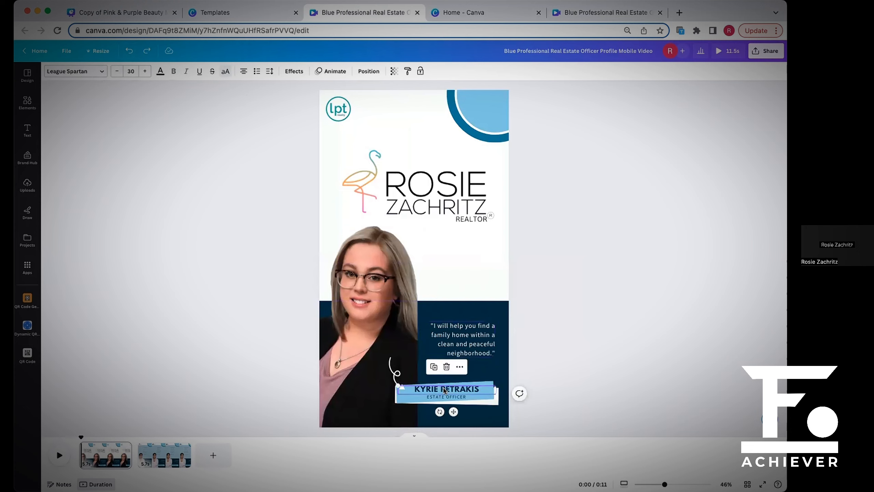
{"action": "left_click", "coordinate": [456, 387]}
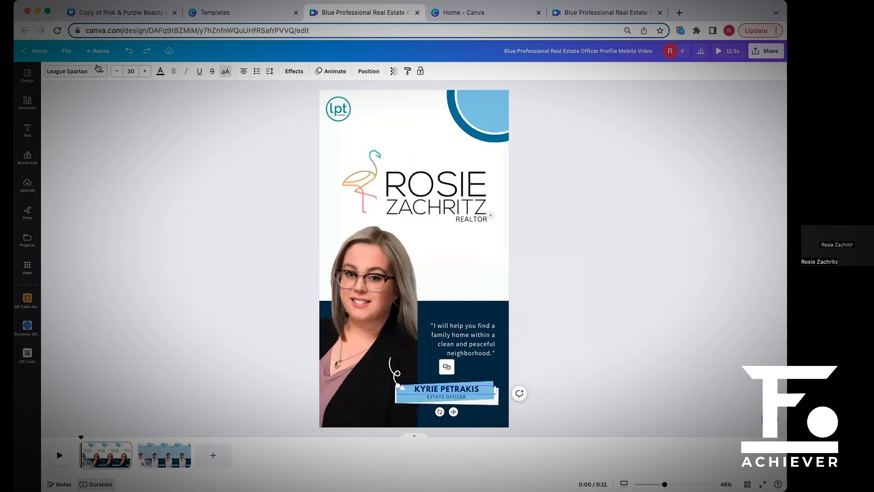
{"action": "left_click", "coordinate": [129, 51]}
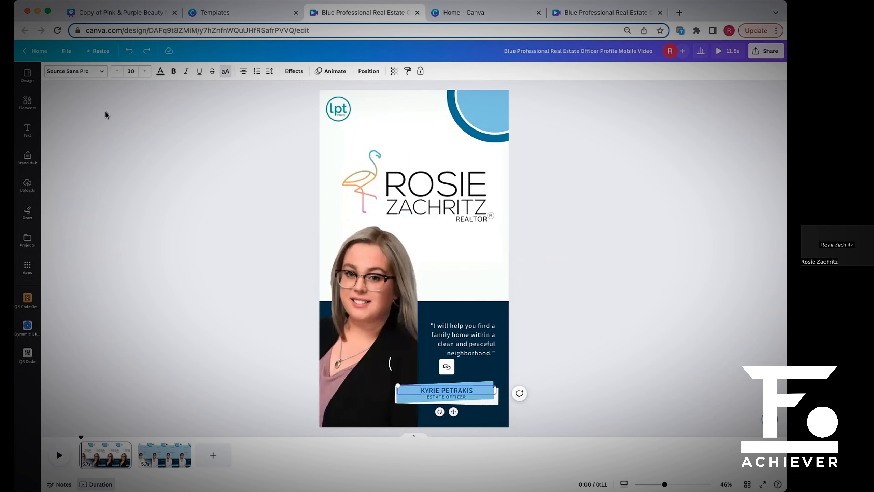
Set the banner's name line to League Spartan and replace Source Sans Pro with it across the whole design.
{"action": "left_click", "coordinate": [76, 71]}
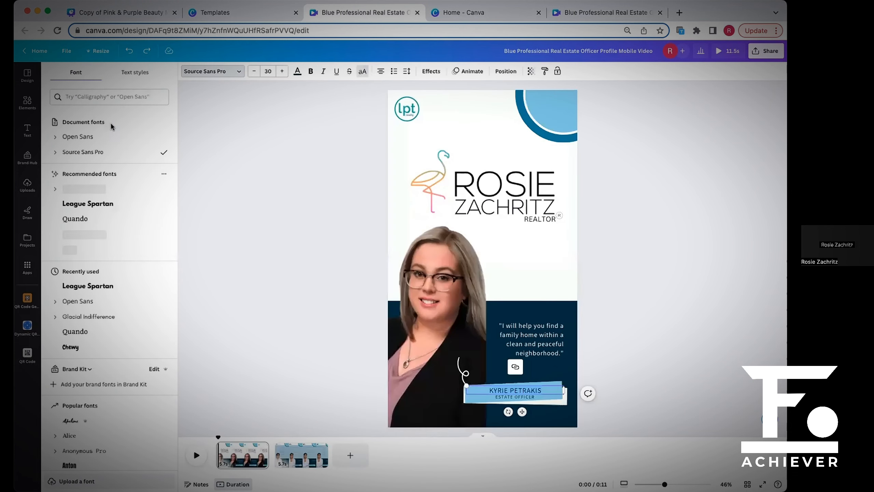
{"action": "left_click", "coordinate": [115, 207]}
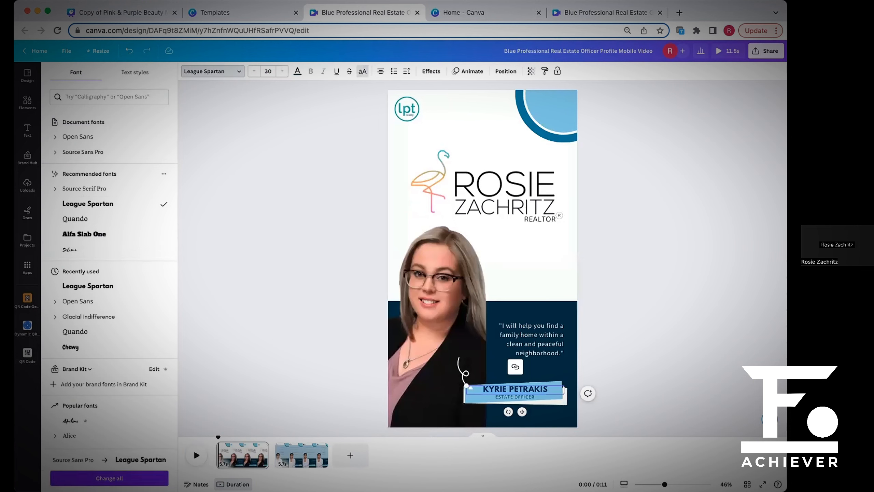
{"action": "left_click", "coordinate": [109, 478]}
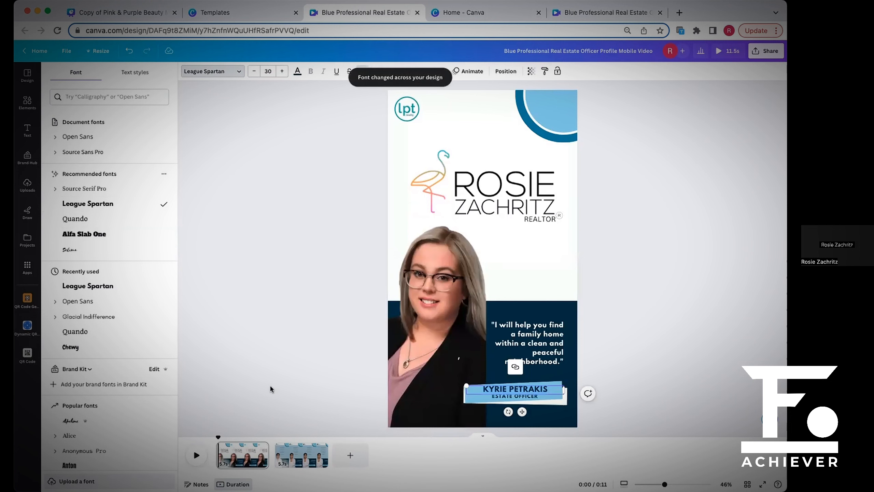
{"action": "key", "text": "Escape"}
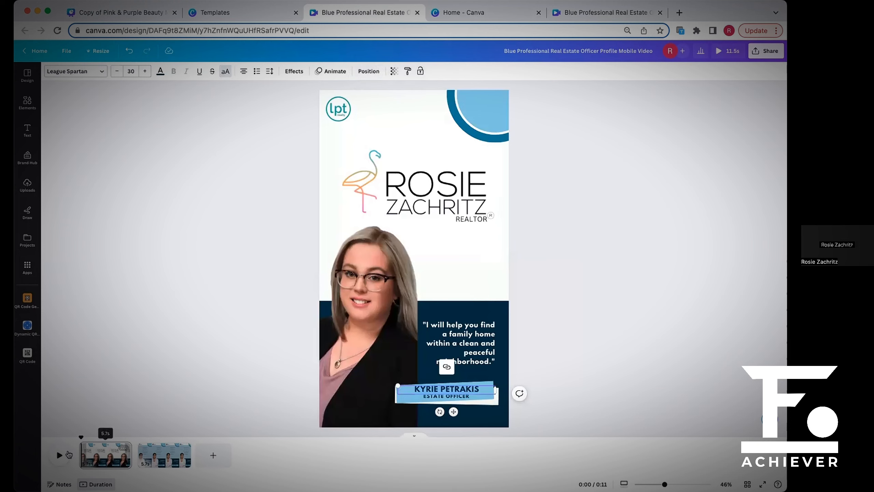
Play the whole video to review the font change on both pages, and return to the first page.
{"action": "key", "text": "space"}
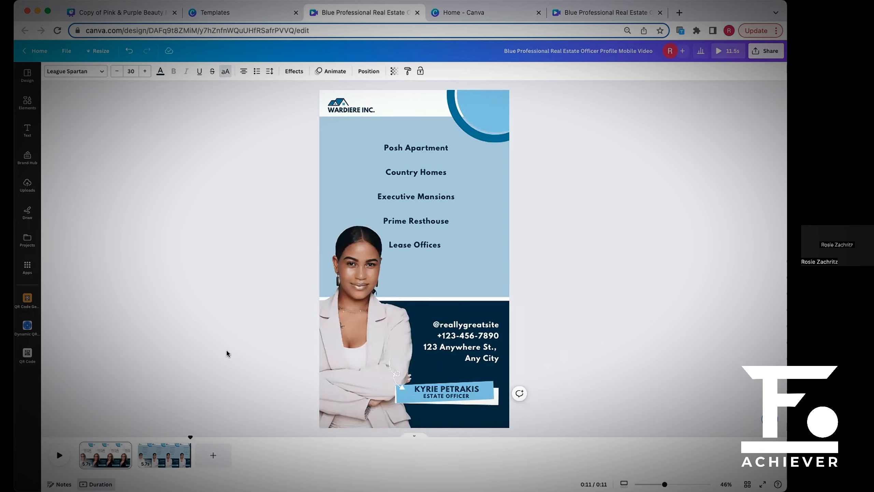
{"action": "left_click", "coordinate": [83, 457]}
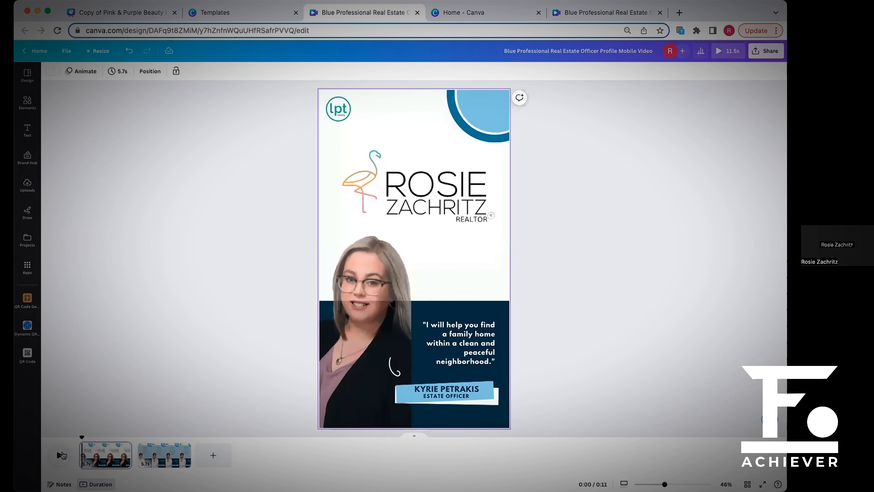
{"action": "left_click", "coordinate": [650, 390]}
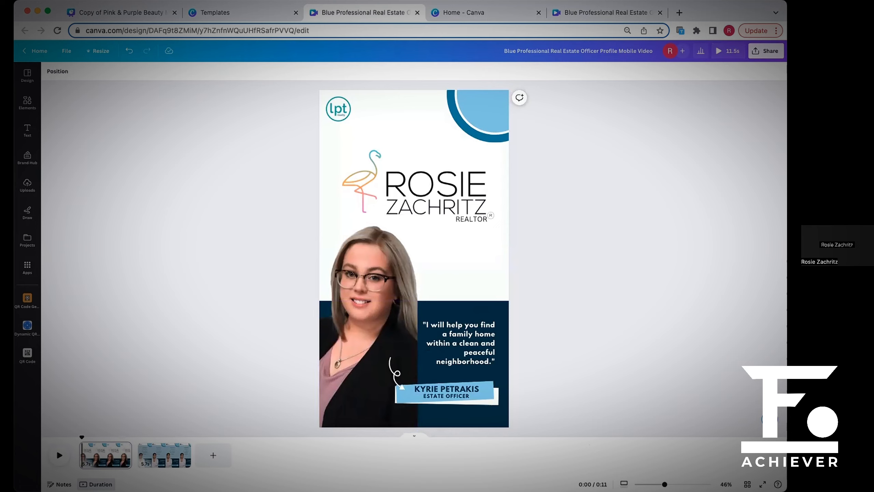
Replace the first page's portrait with the uploaded headshot on a white background.
{"action": "left_click", "coordinate": [337, 299]}
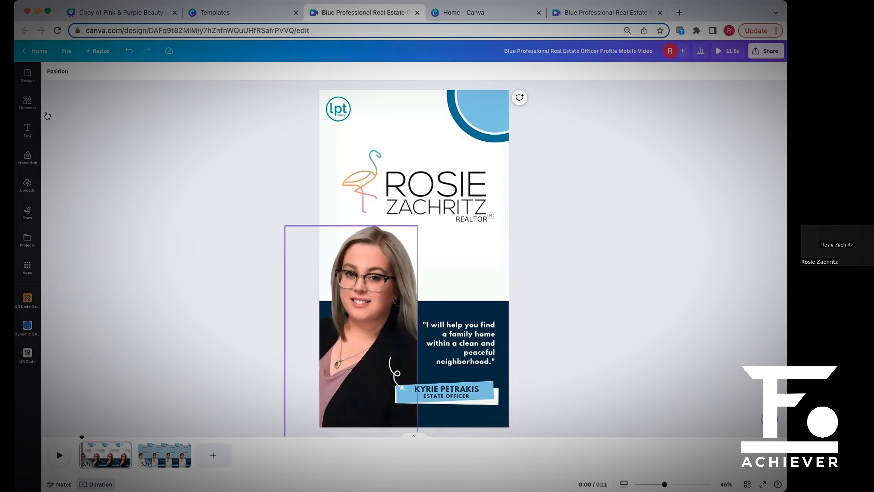
{"action": "left_click", "coordinate": [36, 107]}
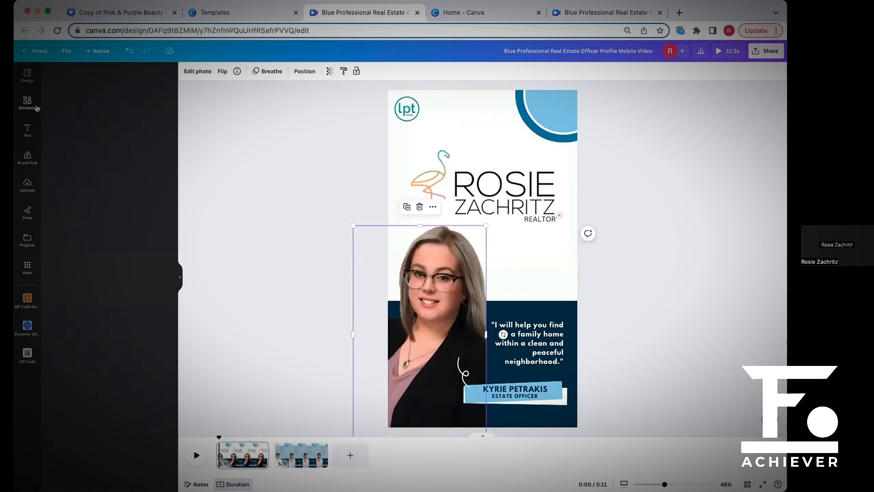
{"action": "left_click", "coordinate": [28, 187]}
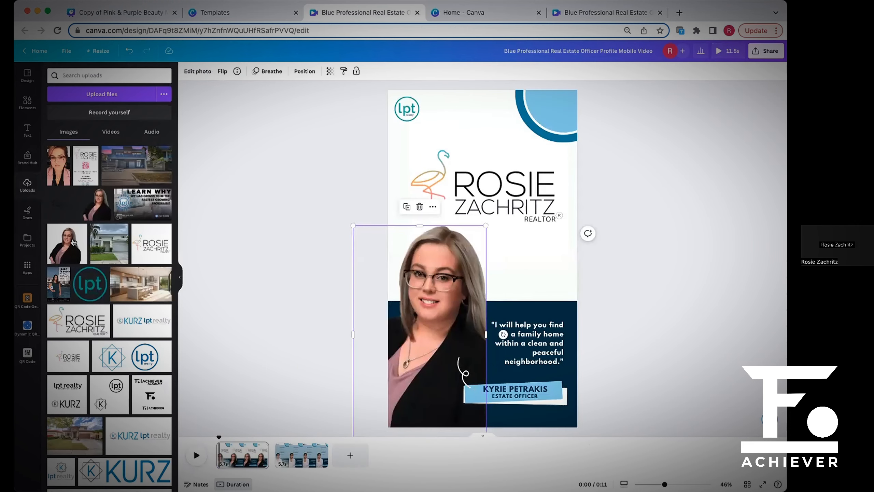
{"action": "left_click_drag", "start_coordinate": [69, 243], "coordinate": [392, 299]}
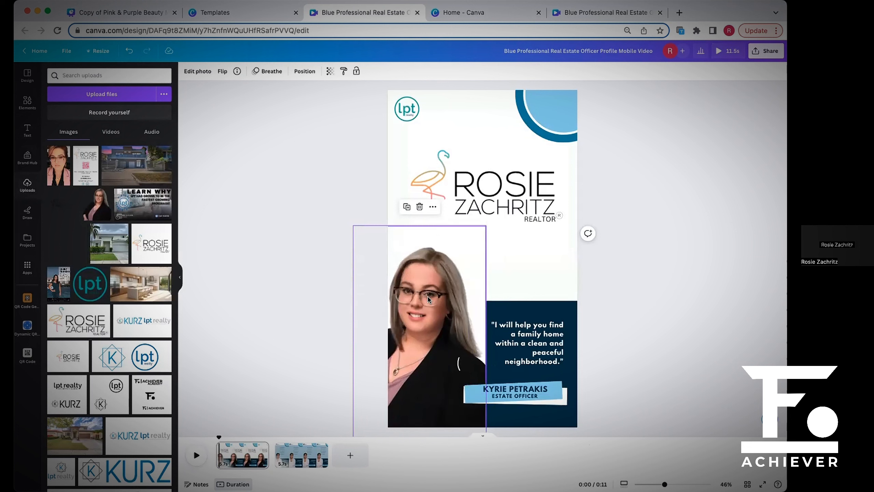
{"action": "left_click", "coordinate": [597, 278]}
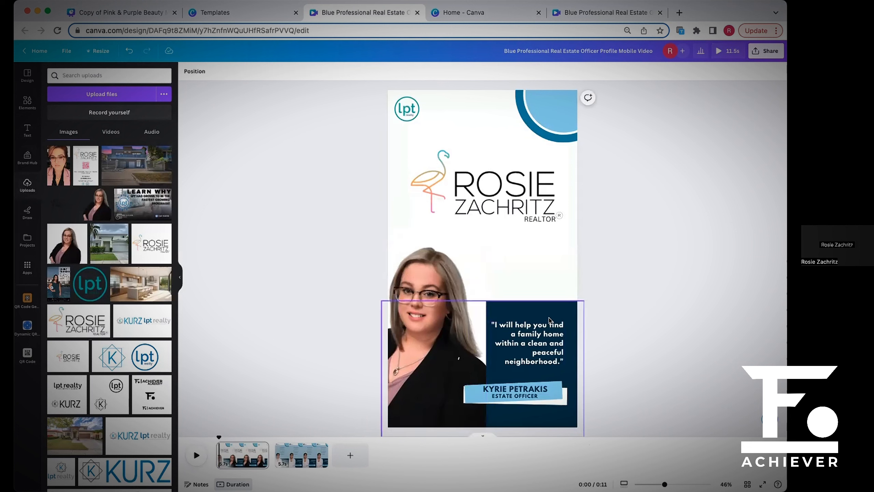
Remove the white background from the first page's headshot and shift the photo slightly to the right.
{"action": "left_click", "coordinate": [429, 289]}
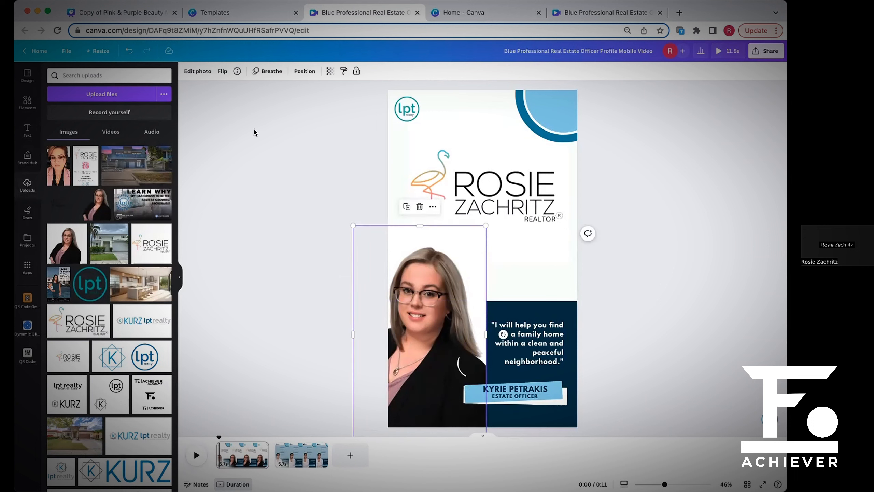
{"action": "left_click", "coordinate": [199, 73]}
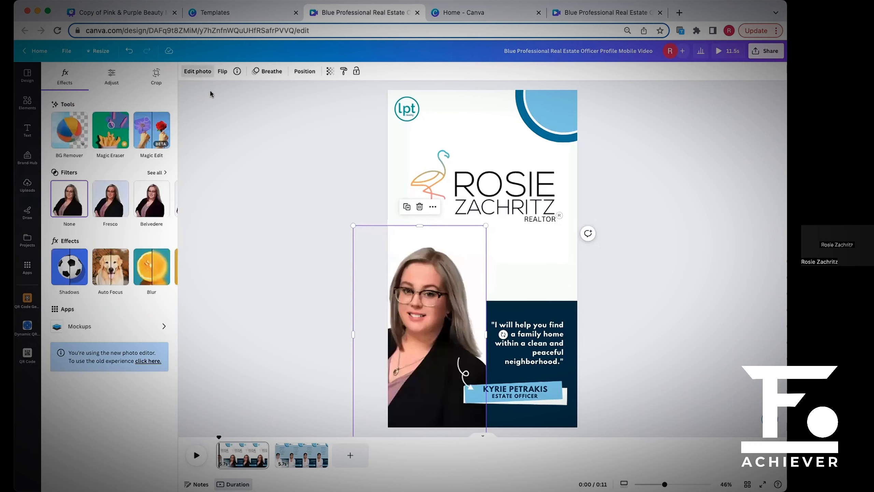
{"action": "left_click", "coordinate": [67, 139]}
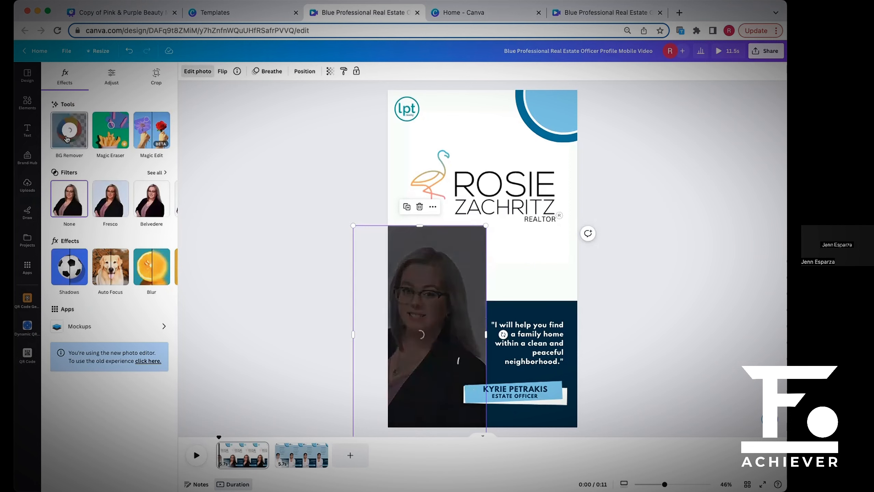
{"action": "scroll", "coordinate": [658, 355], "scroll_direction": "down", "scroll_amount": 1}
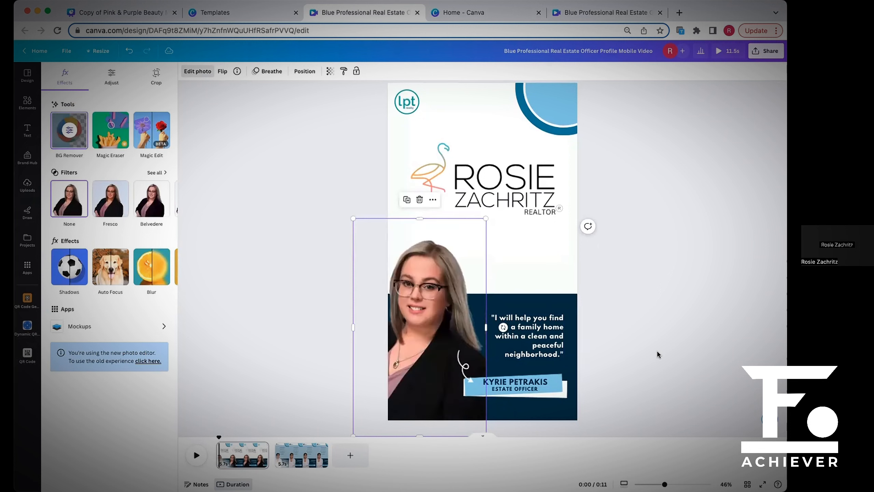
{"action": "key", "text": "Escape"}
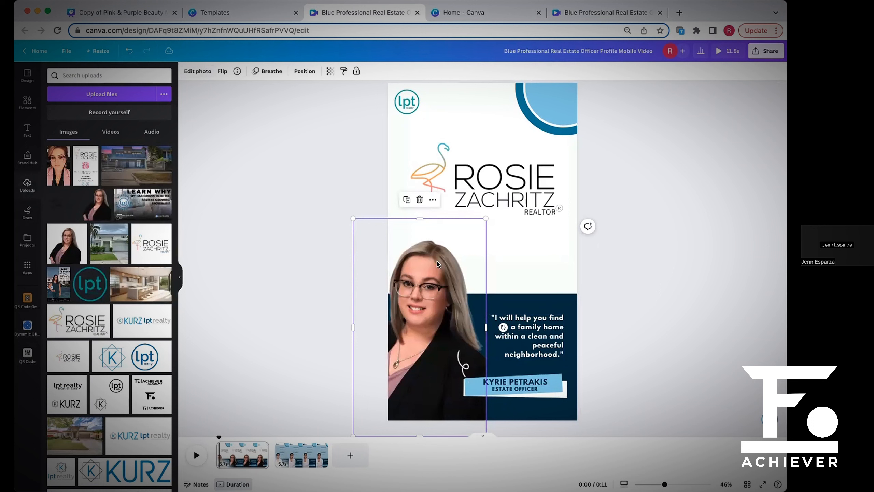
{"action": "left_click_drag", "start_coordinate": [437, 264], "coordinate": [449, 261]}
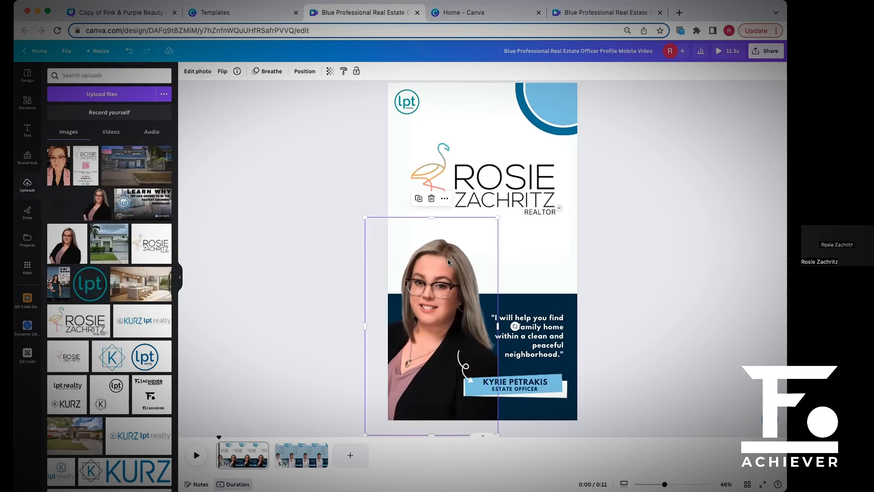
{"action": "left_click", "coordinate": [637, 286]}
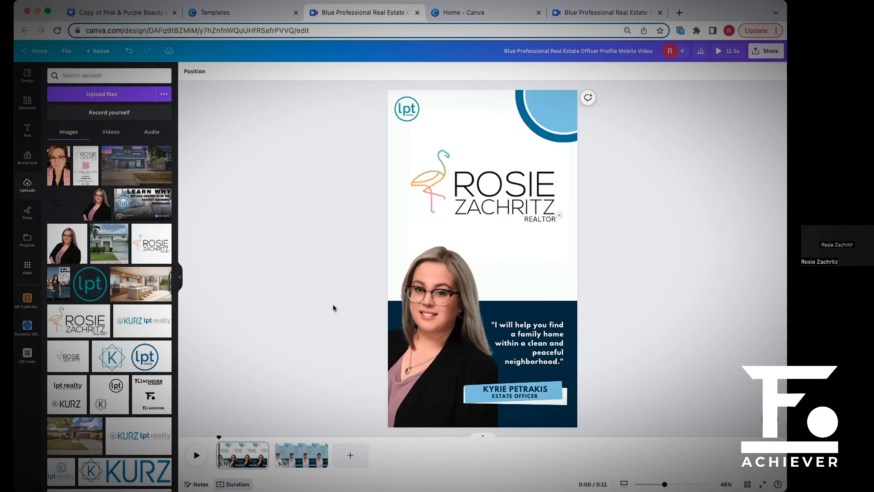
Remove the background from the teal lpt logo on the first page.
{"action": "left_click", "coordinate": [405, 111]}
{"action": "right_click", "coordinate": [405, 110]}
{"action": "left_click", "coordinate": [222, 75]}
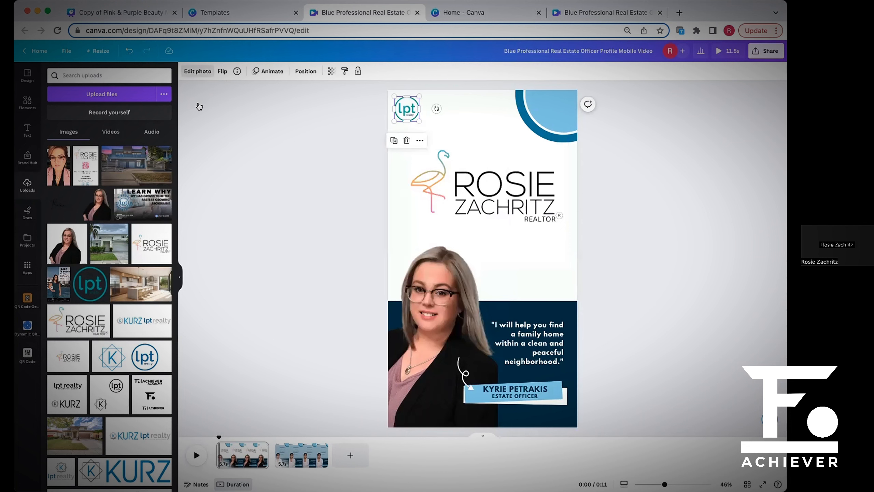
{"action": "left_click", "coordinate": [198, 71]}
{"action": "left_click", "coordinate": [82, 134]}
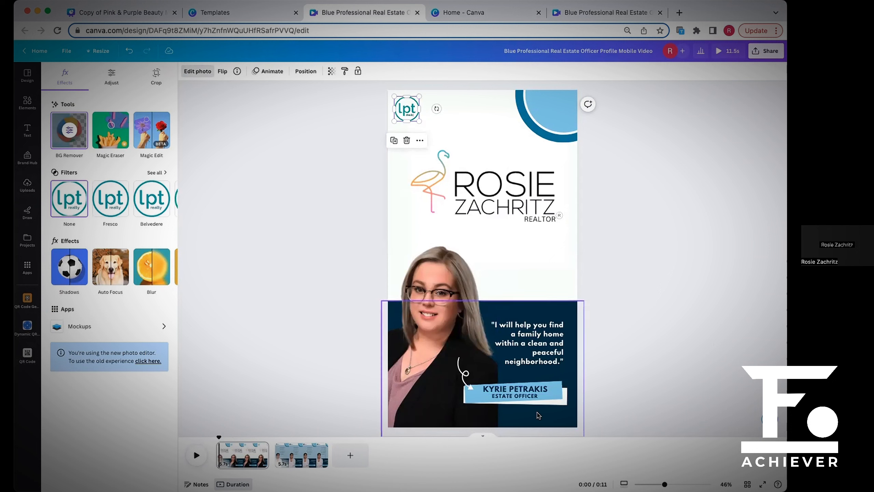
{"action": "left_click", "coordinate": [635, 355]}
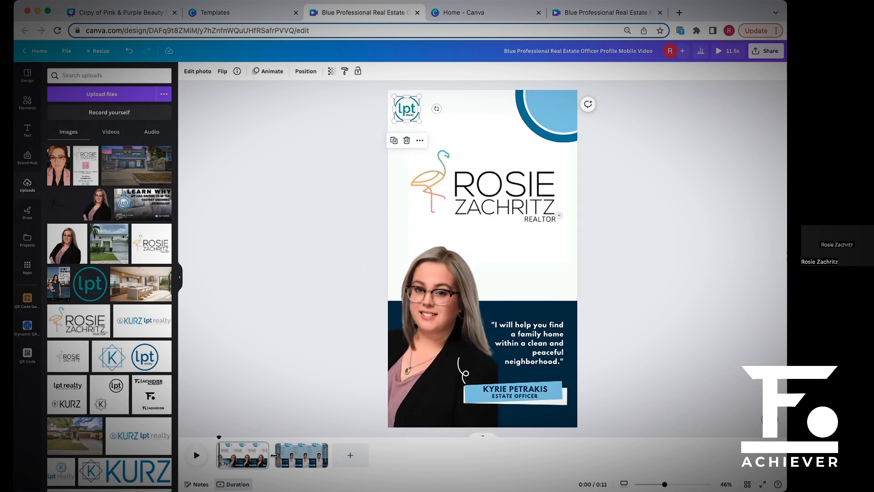
{"action": "left_click", "coordinate": [179, 279]}
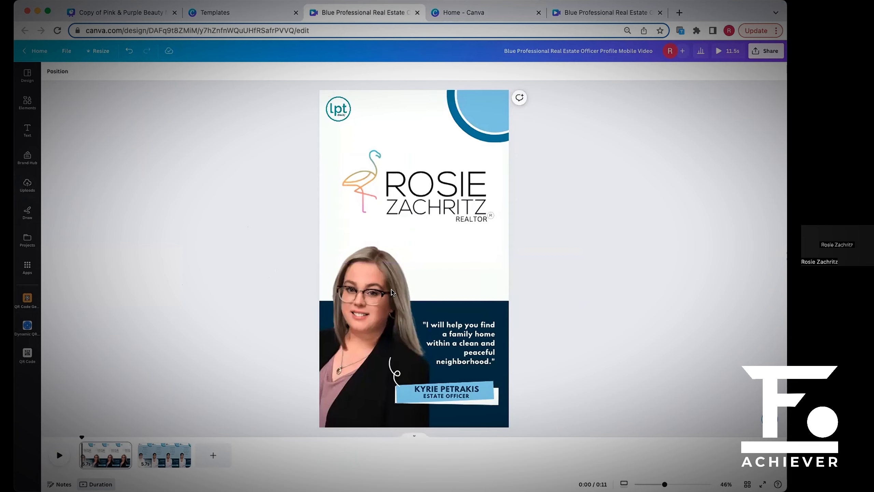
Swap the first page's layout so the headshot sits on the right and the quote on the left of the navy block.
{"action": "left_click_drag", "start_coordinate": [384, 293], "coordinate": [494, 297]}
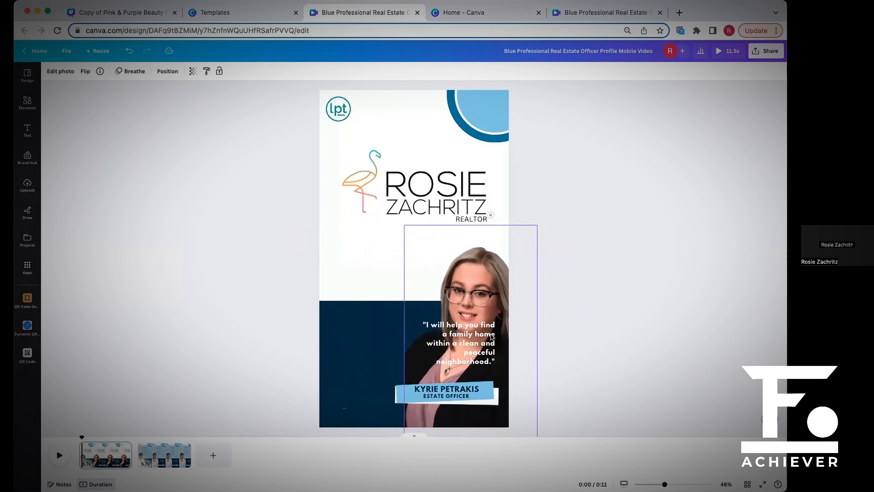
{"action": "left_click_drag", "start_coordinate": [474, 342], "coordinate": [375, 321]}
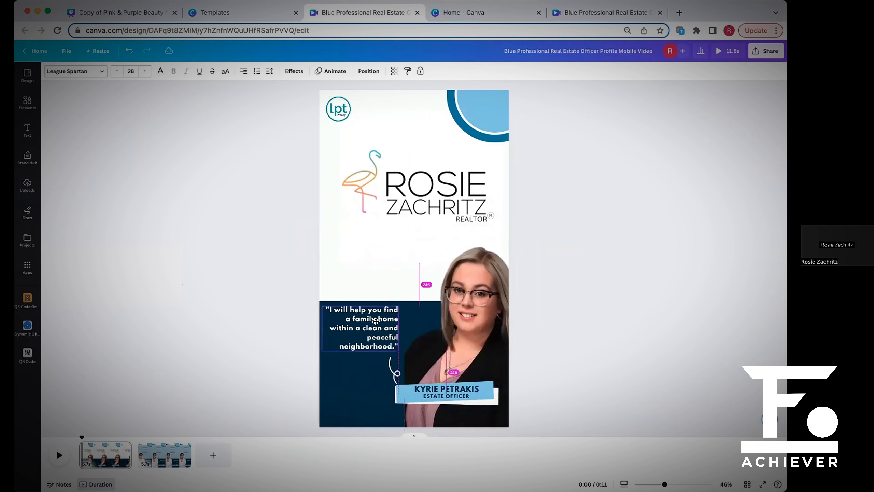
{"action": "left_click", "coordinate": [612, 366]}
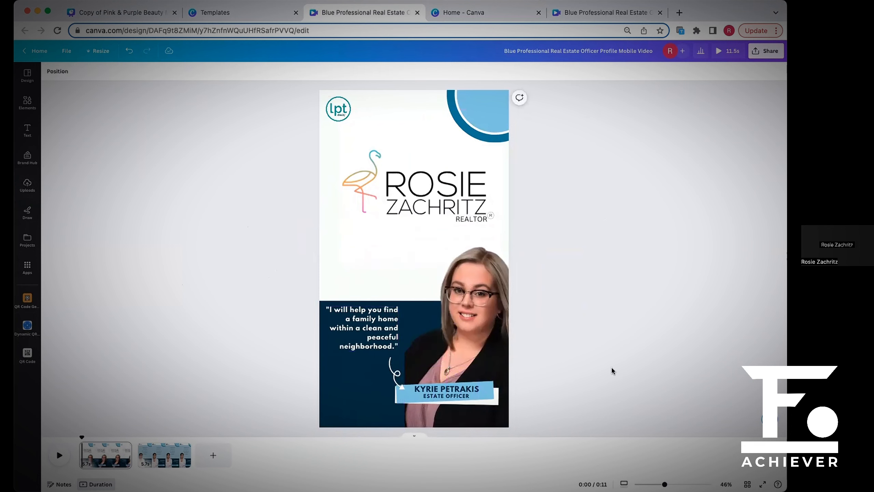
{"action": "left_click_drag", "start_coordinate": [489, 308], "coordinate": [480, 304]}
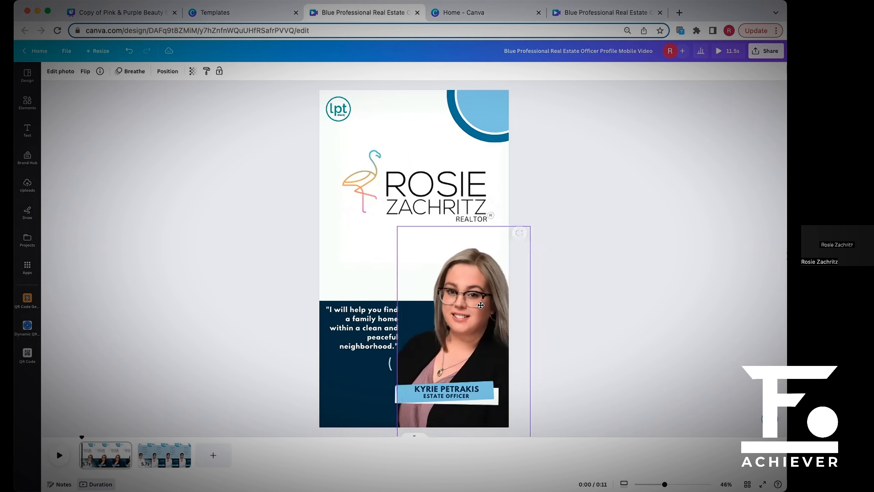
{"action": "left_click", "coordinate": [585, 349]}
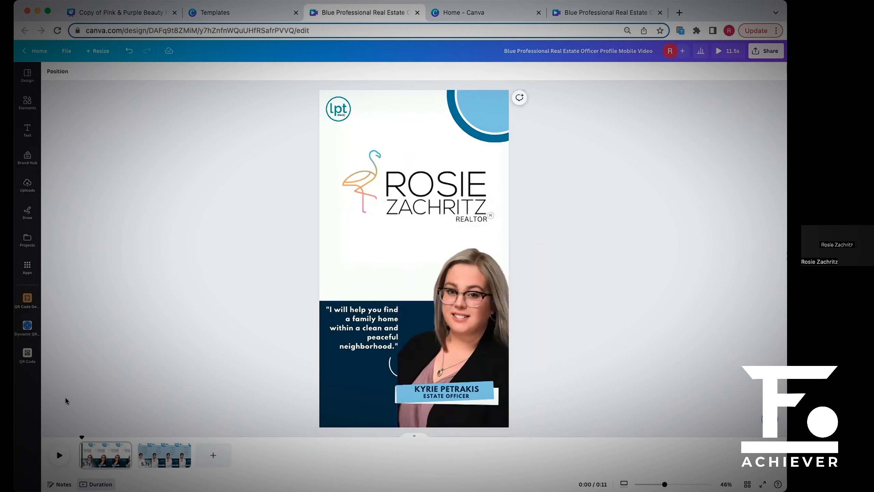
Show the second page, and switch to the pink-accented version of the design to view its services page.
{"action": "left_click", "coordinate": [139, 455]}
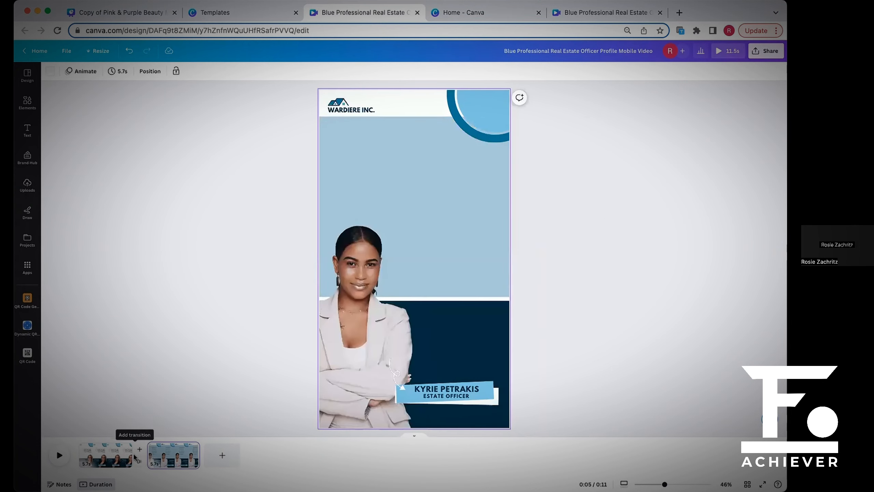
{"action": "left_click", "coordinate": [449, 13]}
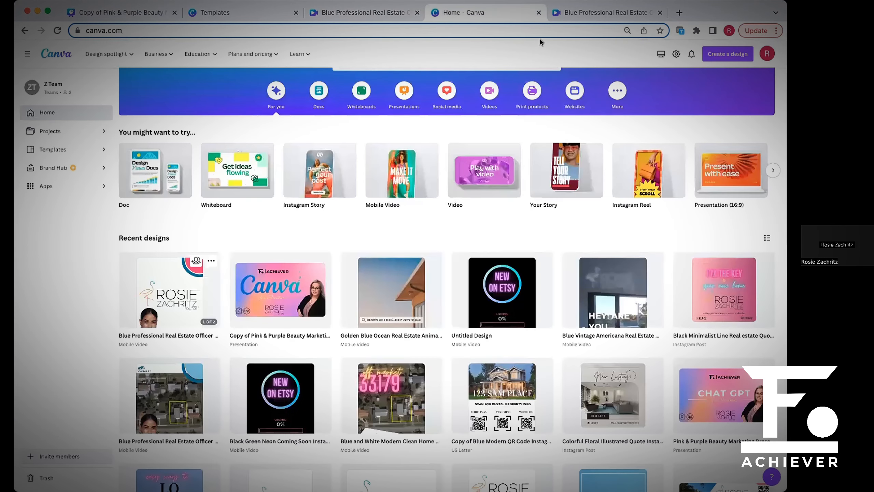
{"action": "left_click", "coordinate": [573, 13]}
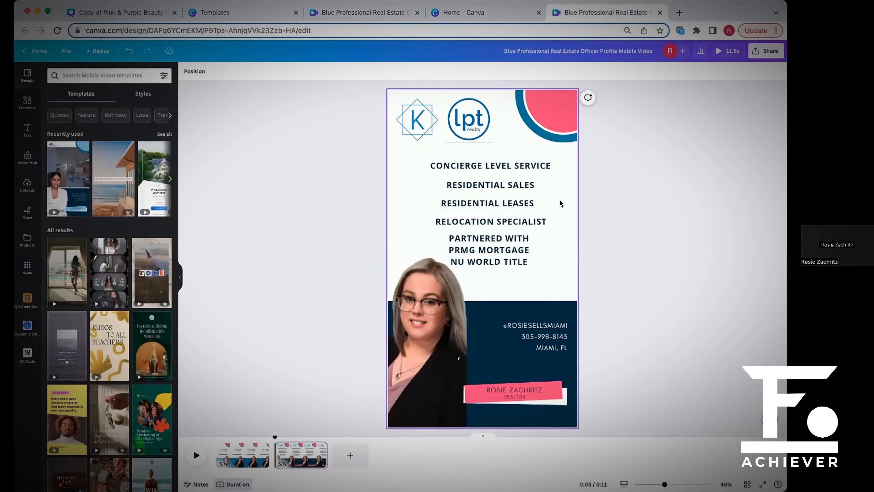
Add the uploaded flamingo realtor logo to the services page, over the left part of the services list.
{"action": "left_click", "coordinate": [474, 121]}
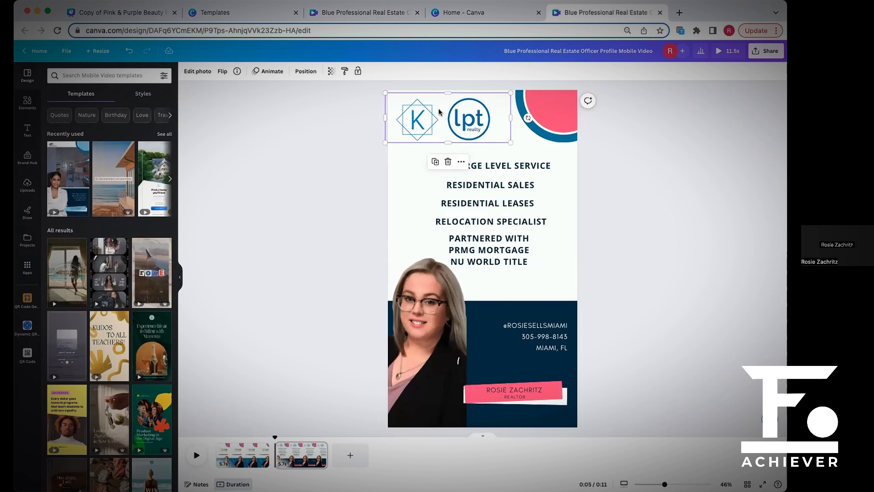
{"action": "left_click", "coordinate": [593, 144]}
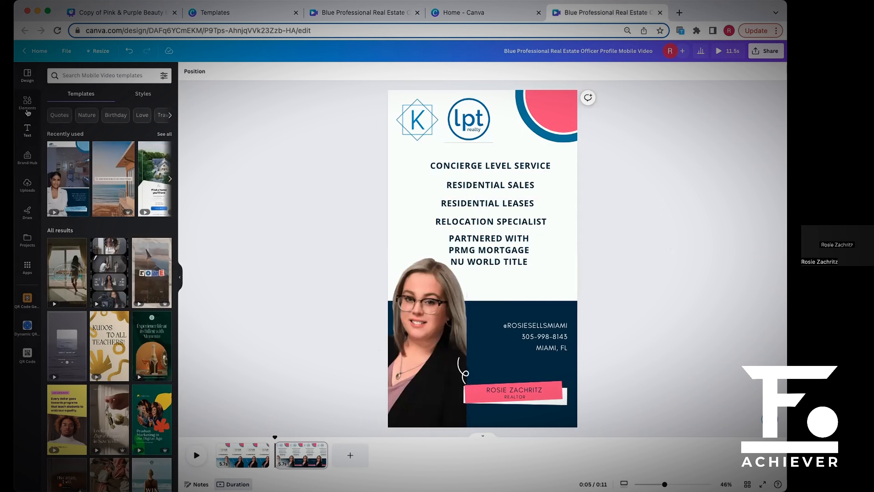
{"action": "left_click", "coordinate": [28, 185]}
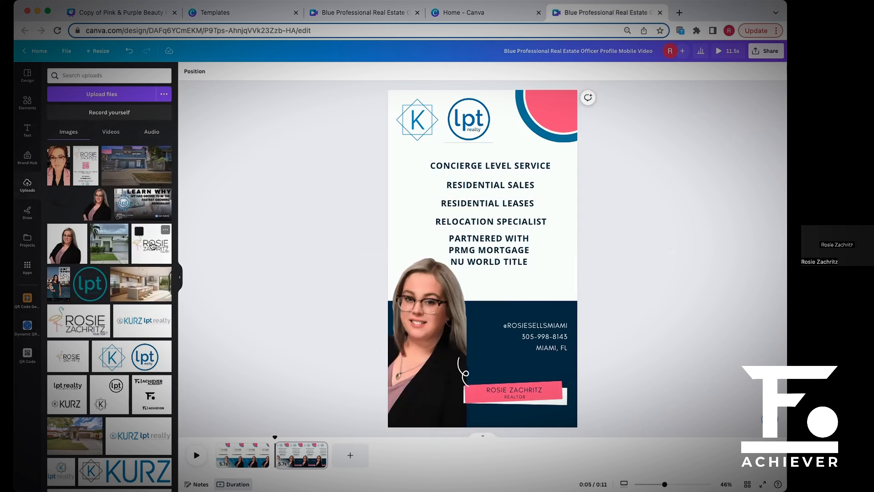
{"action": "left_click_drag", "start_coordinate": [151, 245], "coordinate": [418, 183]}
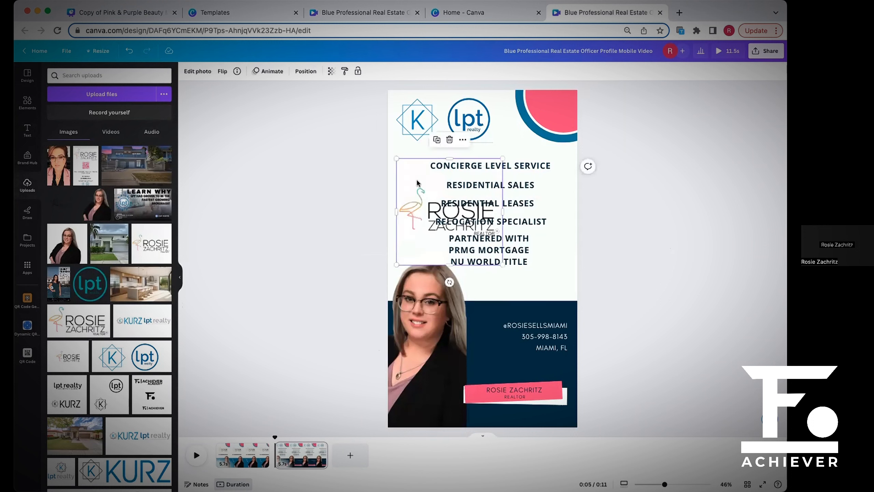
{"action": "left_click_drag", "start_coordinate": [420, 214], "coordinate": [416, 192]}
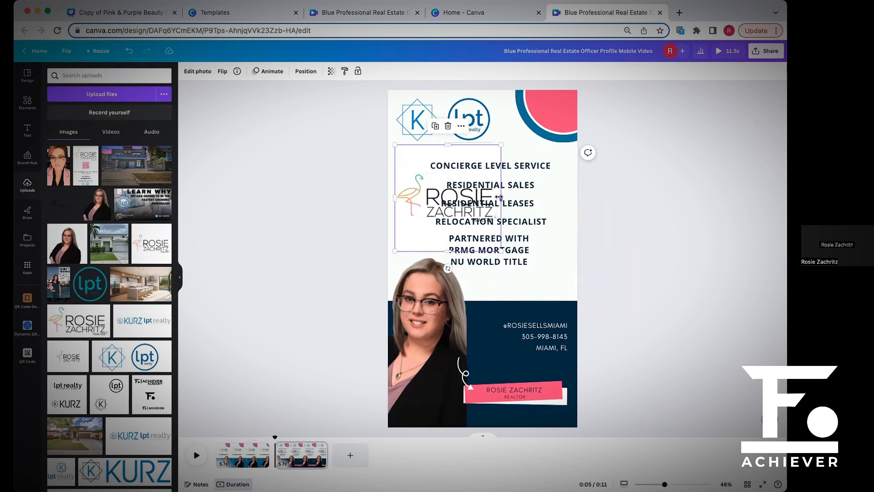
Crop the realtor logo down to just the flamingo, trimming away the name text and the empty space above and below it.
{"action": "left_click_drag", "start_coordinate": [472, 199], "coordinate": [423, 195]}
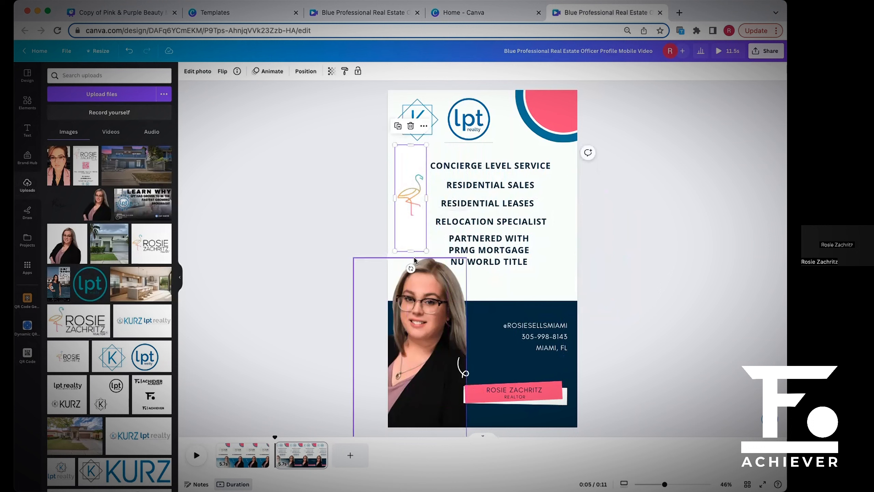
{"action": "left_click_drag", "start_coordinate": [408, 245], "coordinate": [413, 227]}
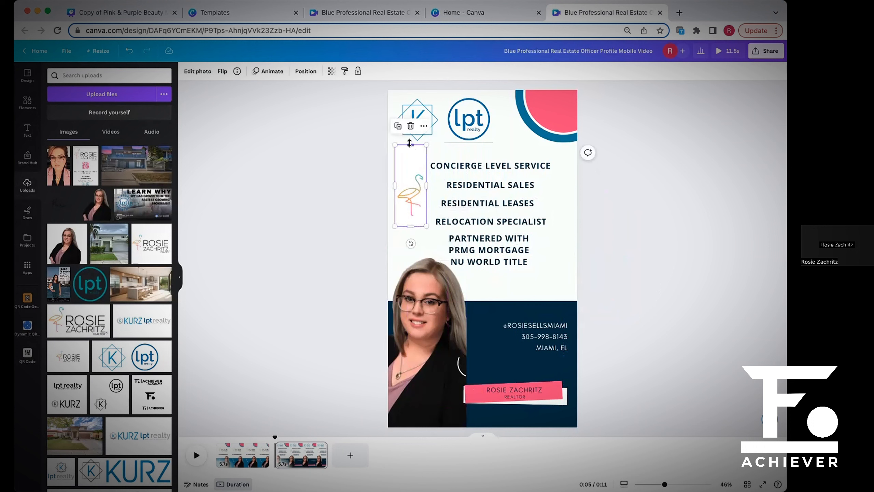
{"action": "left_click_drag", "start_coordinate": [411, 145], "coordinate": [409, 160]}
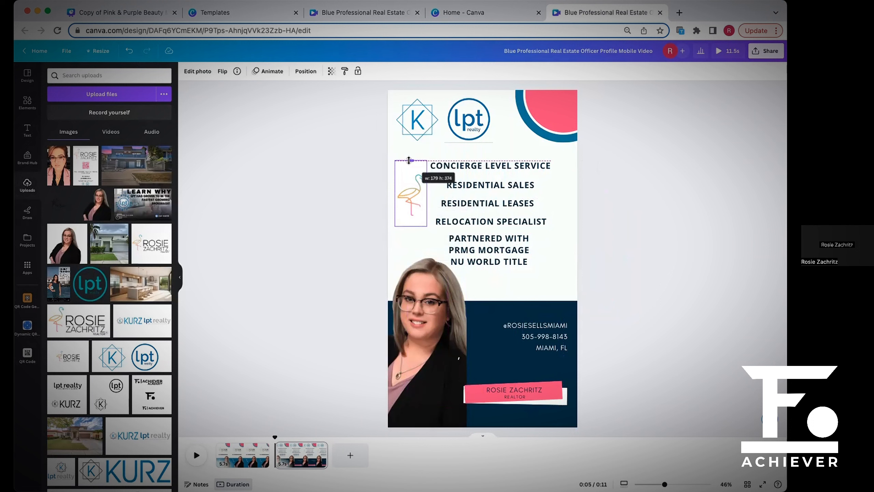
{"action": "left_click_drag", "start_coordinate": [409, 160], "coordinate": [409, 160]}
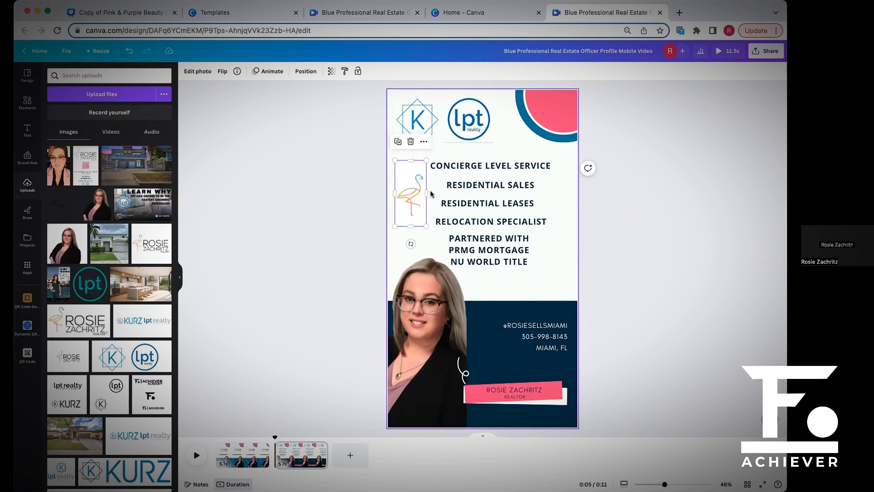
{"action": "left_click_drag", "start_coordinate": [428, 193], "coordinate": [424, 192]}
{"action": "left_click", "coordinate": [398, 238]}
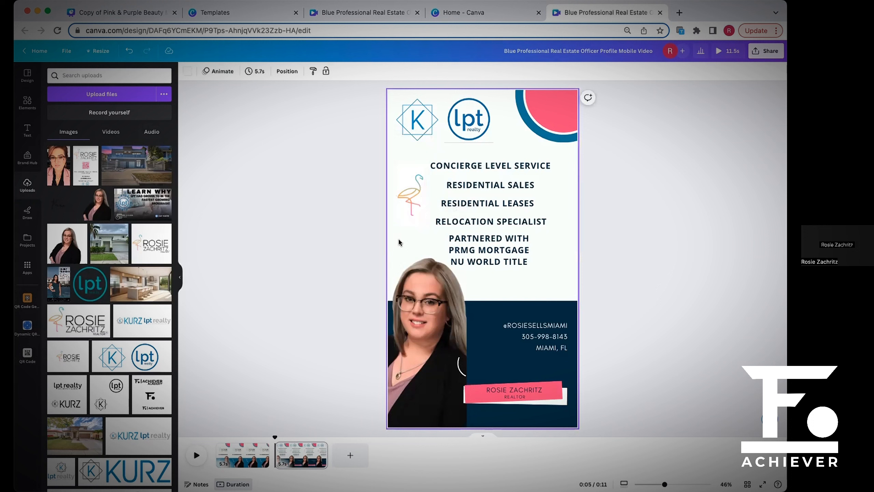
Remove the background from the cropped flamingo on the services page.
{"action": "left_click", "coordinate": [416, 179]}
{"action": "left_click", "coordinate": [431, 235]}
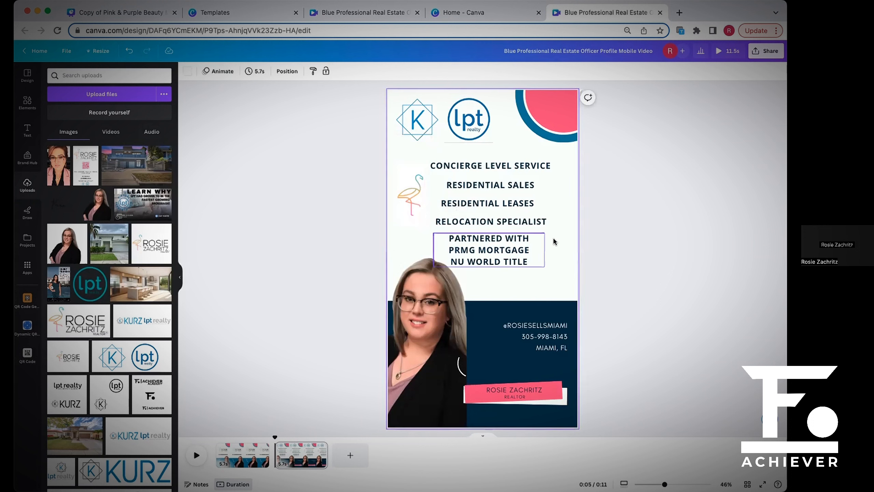
{"action": "left_click", "coordinate": [415, 186]}
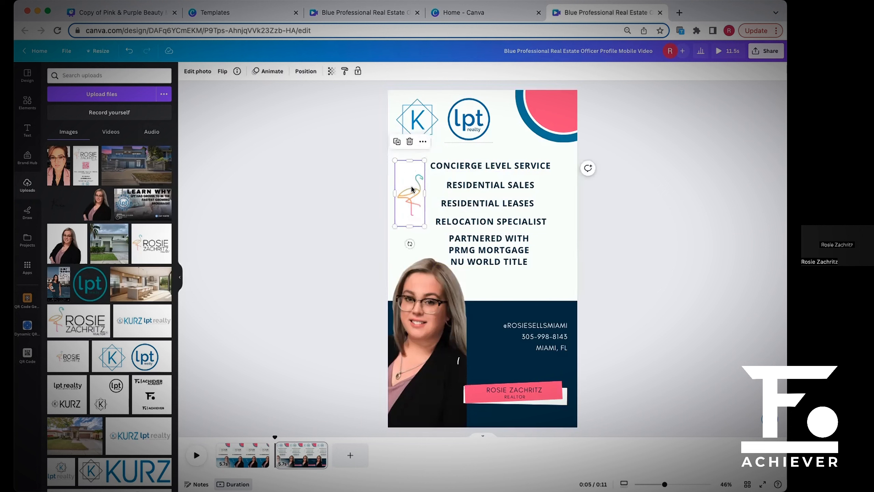
{"action": "left_click", "coordinate": [204, 72]}
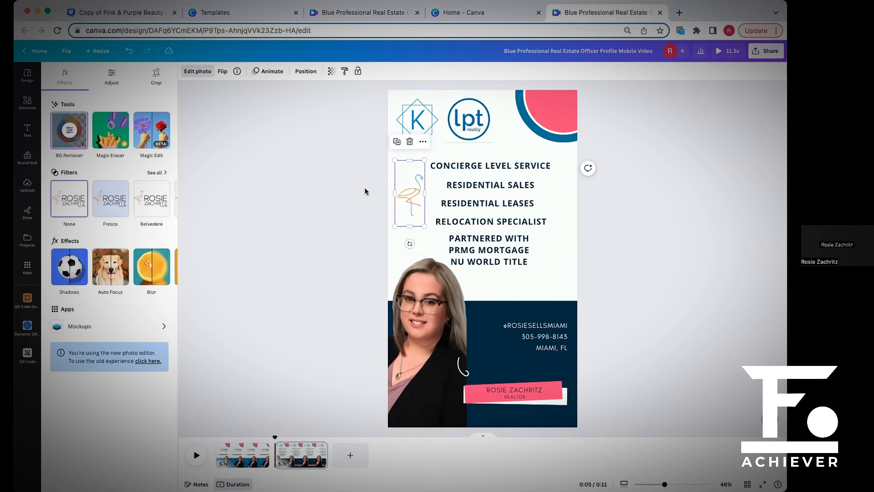
{"action": "key", "text": "Escape"}
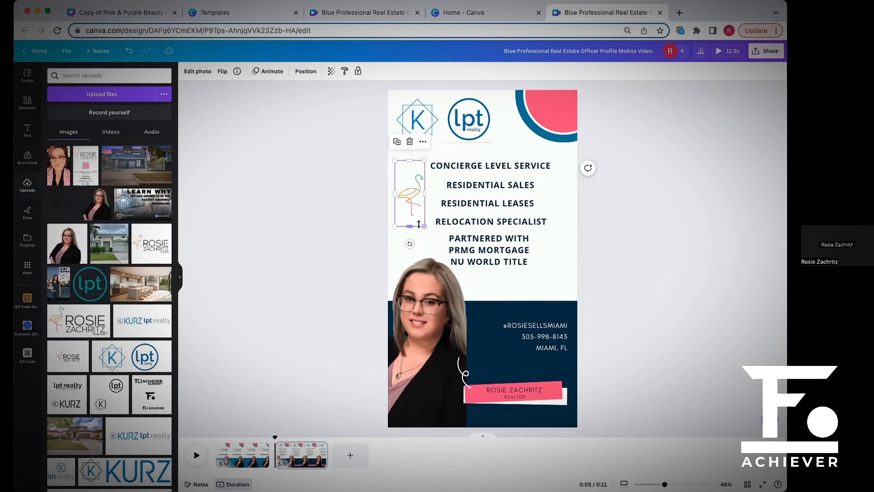
Extend the flamingo's crop frame downward and move it onto the navy block, beside the contact details and just above the pink name banner.
{"action": "left_click_drag", "start_coordinate": [421, 226], "coordinate": [428, 240]}
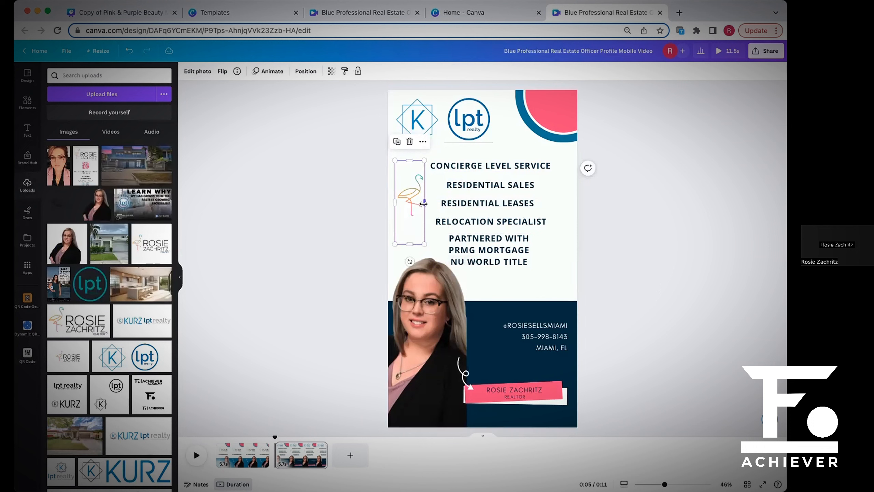
{"action": "mouse_move", "coordinate": [425, 203]}
{"action": "left_mouse_down"}
{"action": "mouse_move", "coordinate": [445, 203]}
{"action": "mouse_move", "coordinate": [426, 206]}
{"action": "left_mouse_up"}
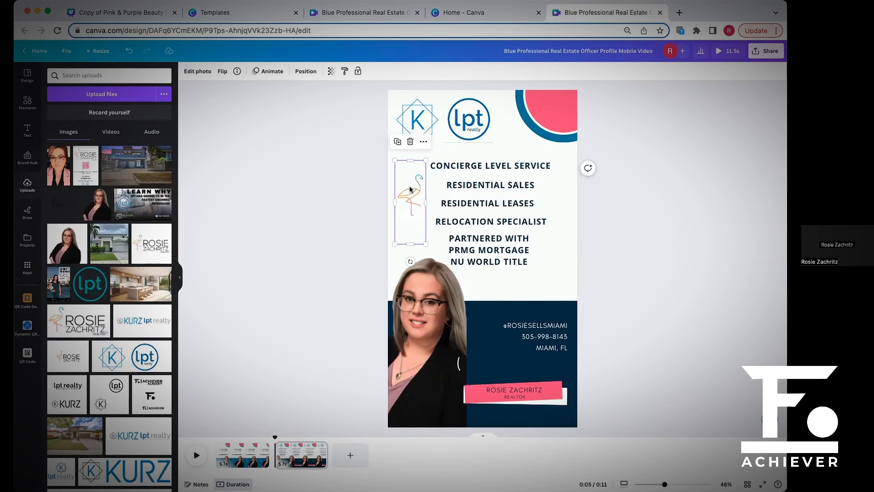
{"action": "left_click_drag", "start_coordinate": [411, 191], "coordinate": [481, 341]}
{"action": "left_click", "coordinate": [614, 358]}
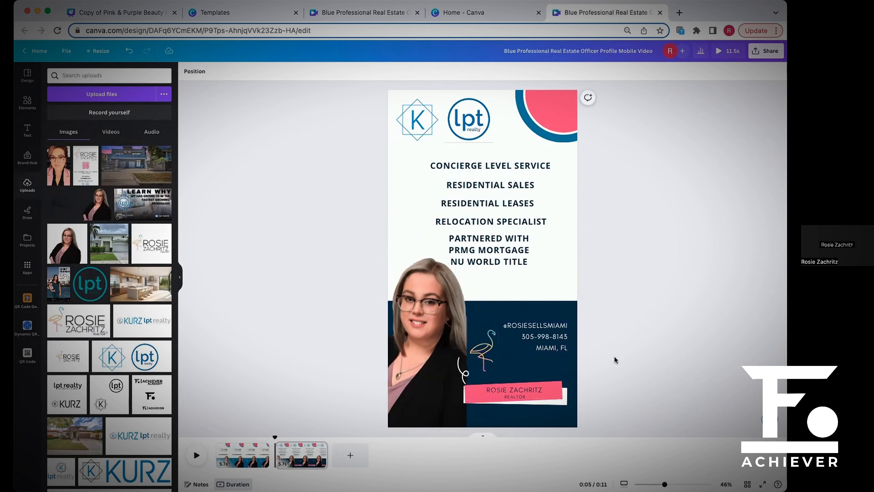
{"action": "left_click", "coordinate": [485, 349]}
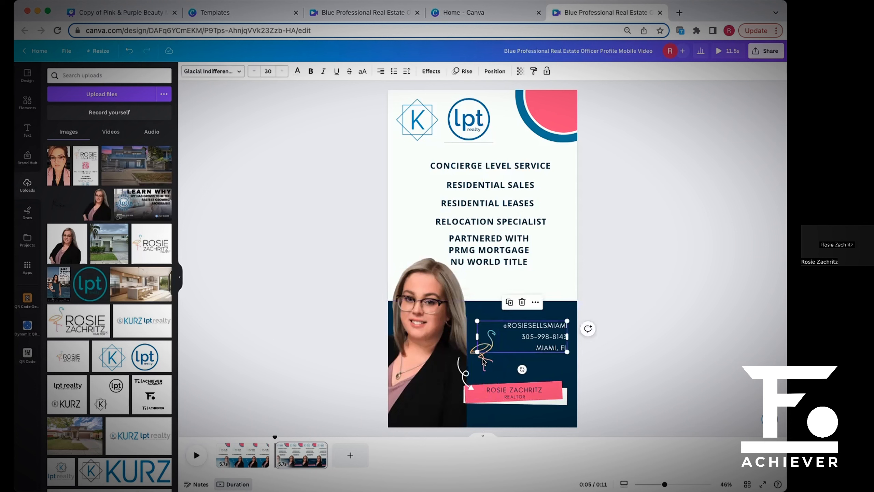
{"action": "left_click_drag", "start_coordinate": [483, 360], "coordinate": [485, 355]}
{"action": "left_click", "coordinate": [592, 367]}
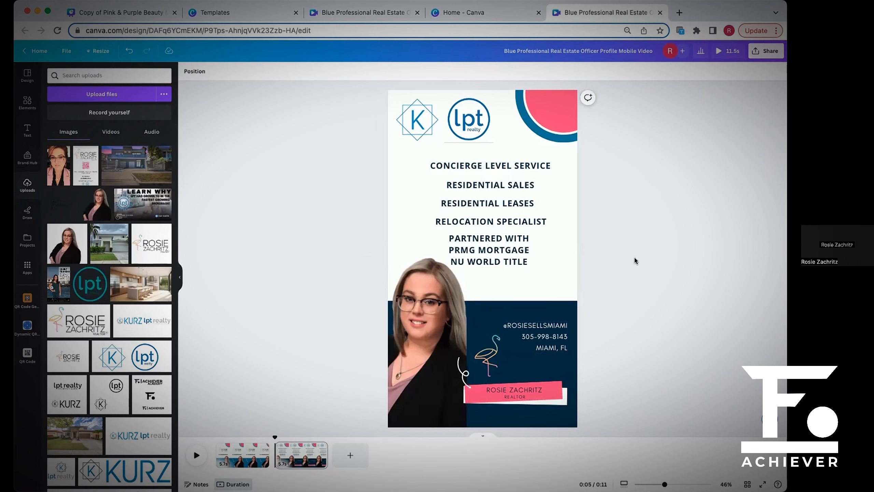
{"action": "left_click", "coordinate": [256, 12]}
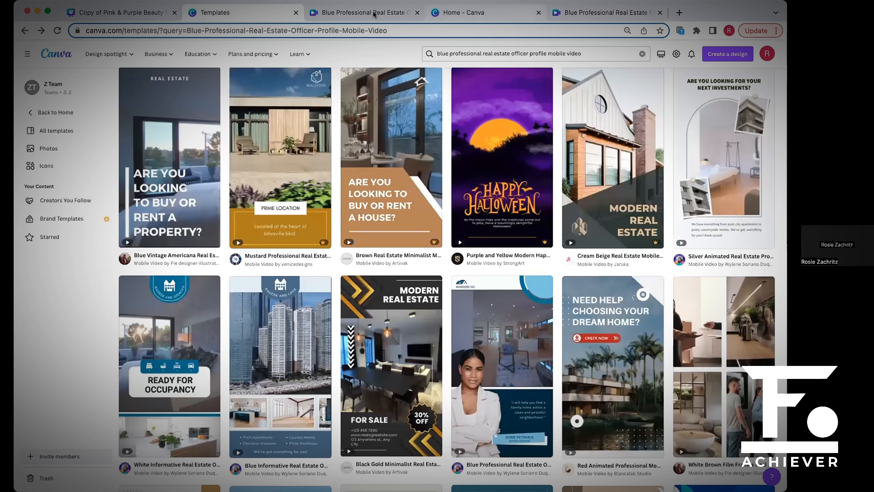
{"action": "left_click", "coordinate": [524, 12]}
{"action": "left_click", "coordinate": [344, 12]}
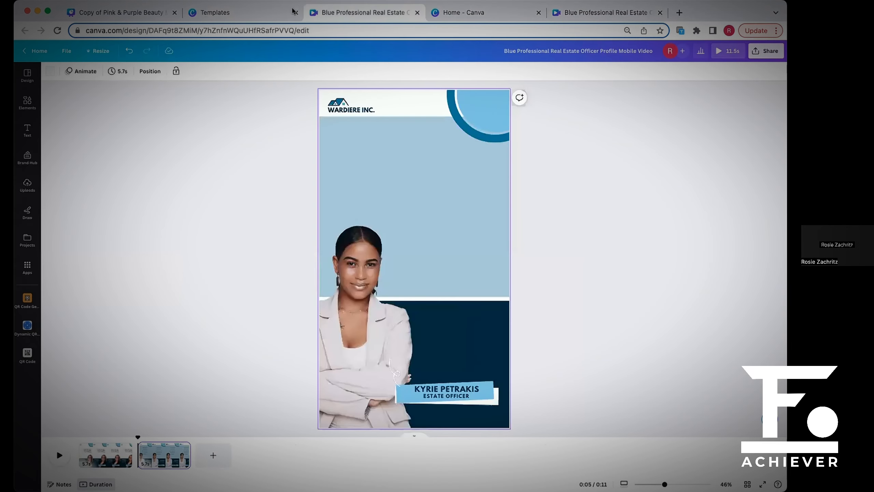
{"action": "left_click", "coordinate": [481, 16]}
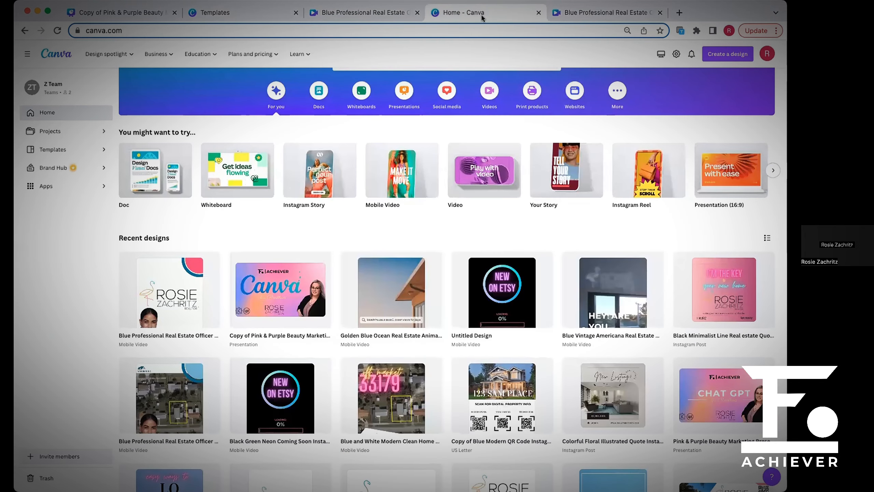
{"action": "left_click", "coordinate": [607, 13]}
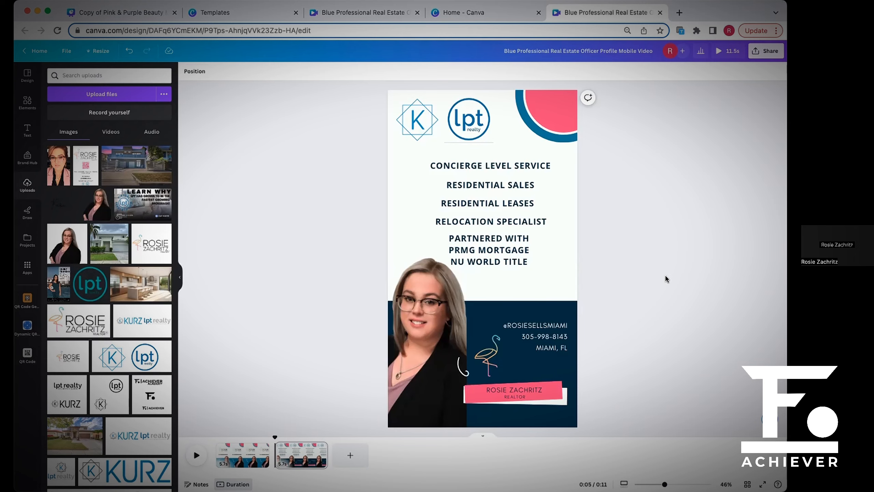
Open the Blue Vintage Americana Real Estate Mobile Video template as a new design and play its pages through.
{"action": "left_click", "coordinate": [254, 12]}
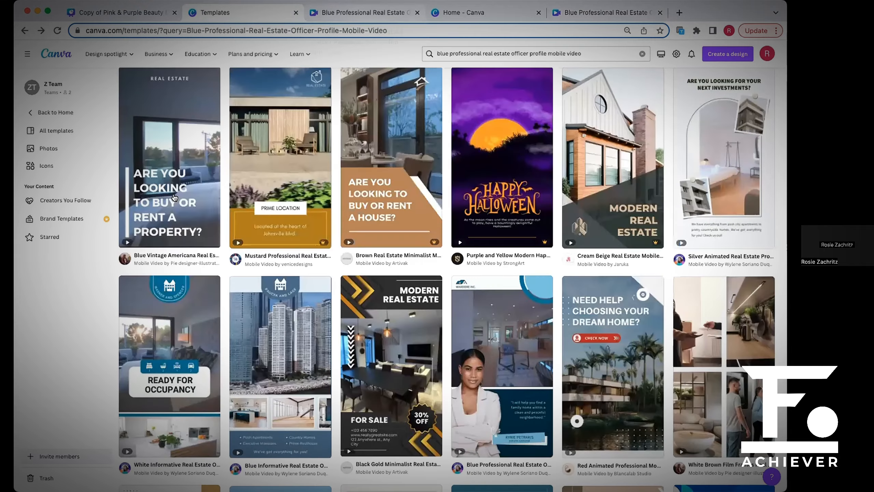
{"action": "left_click", "coordinate": [197, 148]}
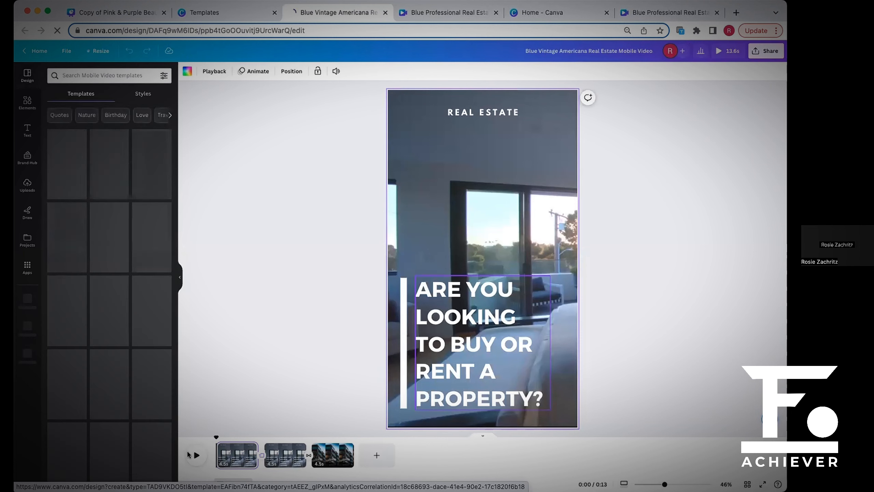
{"action": "left_click", "coordinate": [197, 455]}
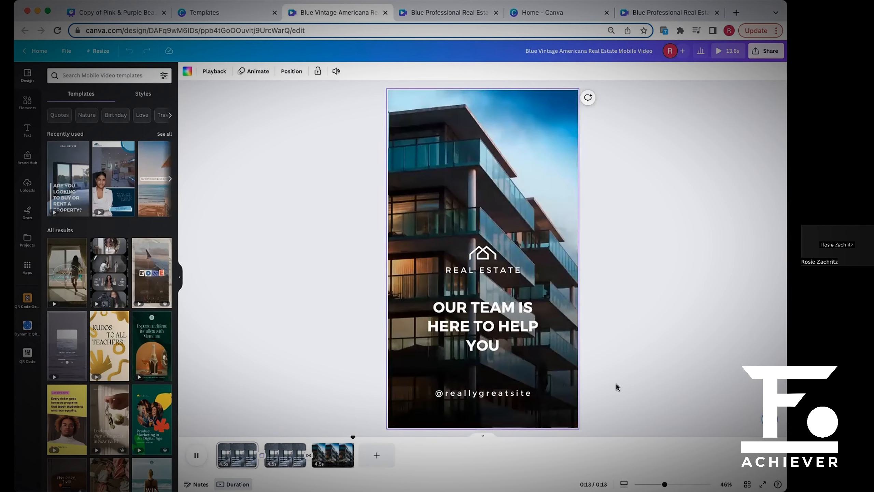
{"action": "left_click", "coordinate": [197, 454]}
{"action": "left_click", "coordinate": [196, 455]}
{"action": "left_click", "coordinate": [544, 12]}
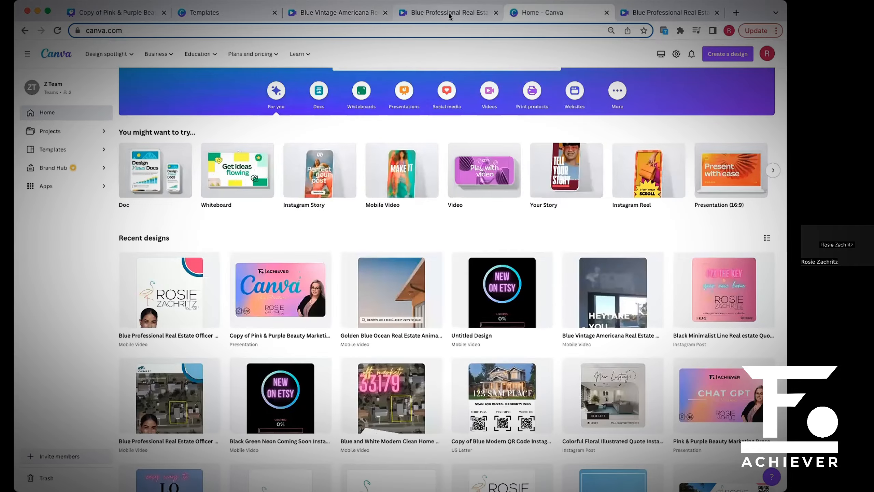
{"action": "left_click", "coordinate": [449, 14]}
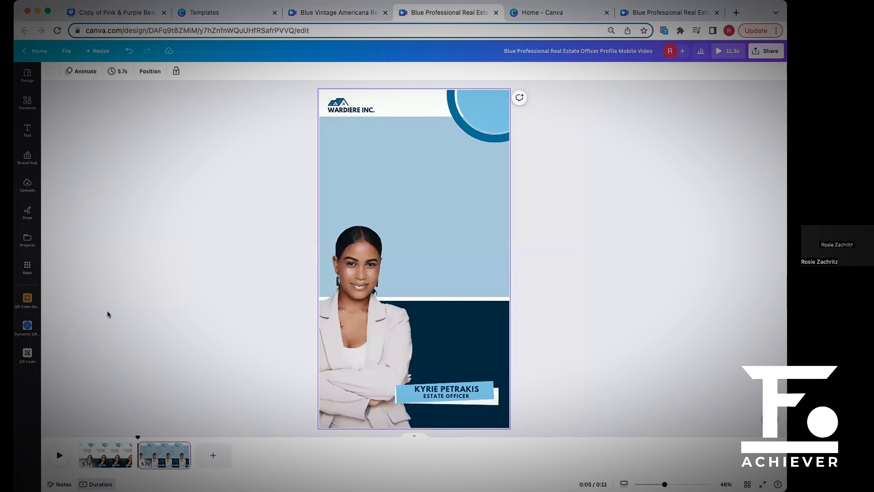
{"action": "left_click", "coordinate": [249, 17]}
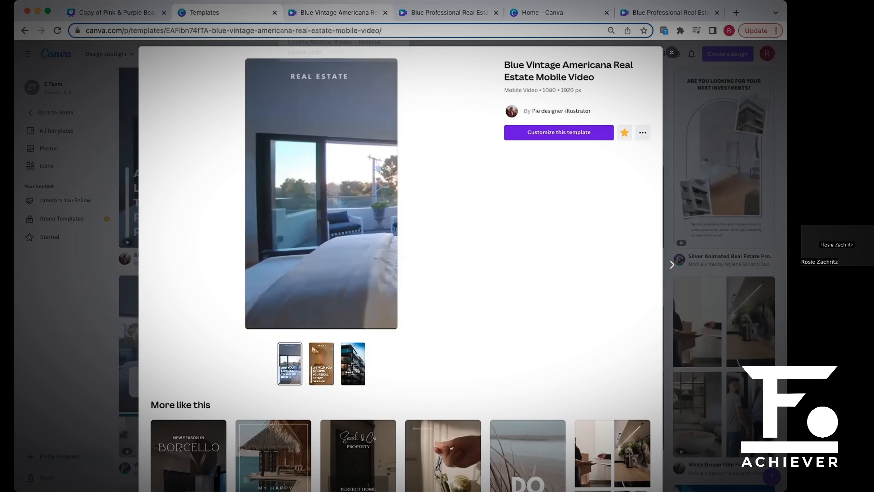
Switch to the Copy of Pink & Purple Beauty Marketing Presentation and present its thank-you slide full screen.
{"action": "left_click", "coordinate": [119, 13]}
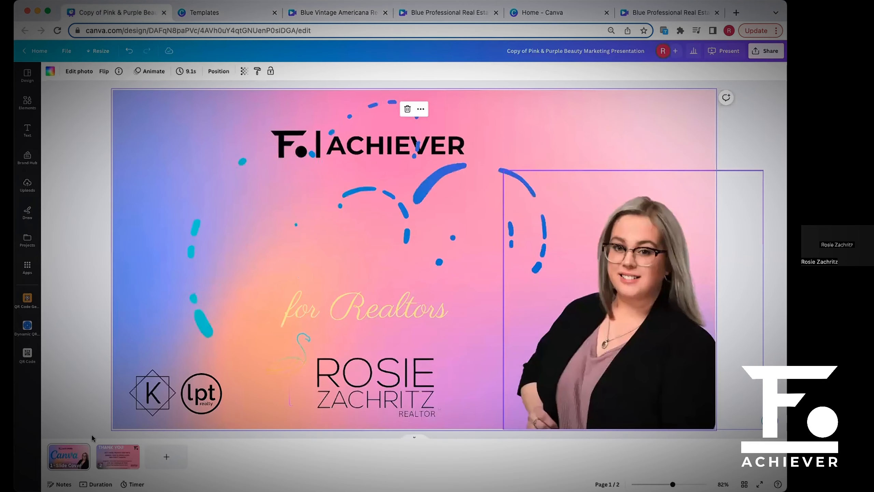
{"action": "left_click", "coordinate": [123, 464]}
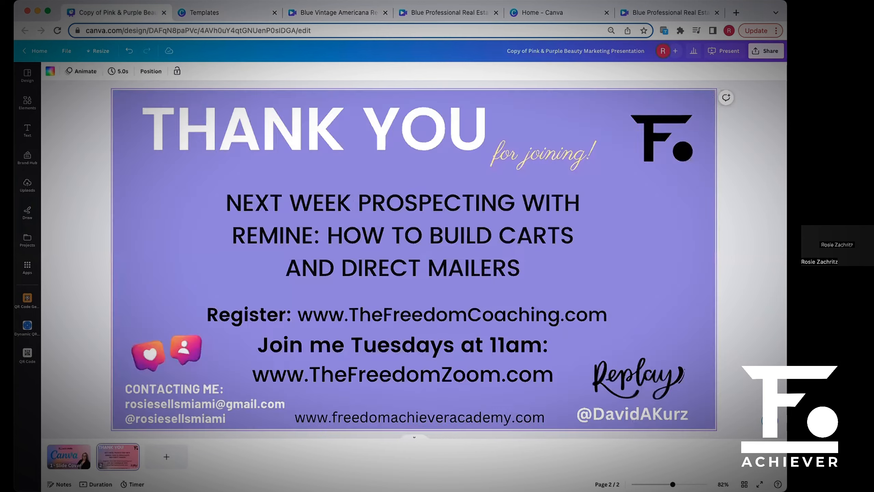
{"action": "left_click", "coordinate": [727, 50]}
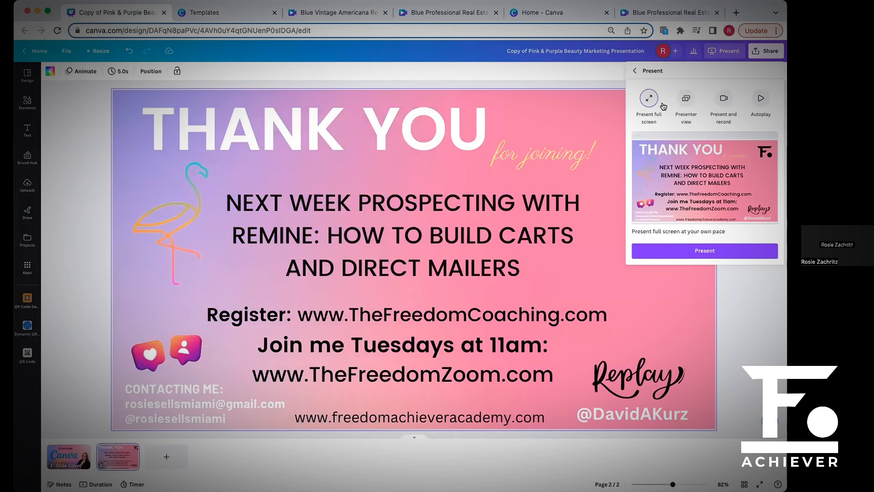
{"action": "left_click", "coordinate": [745, 255]}
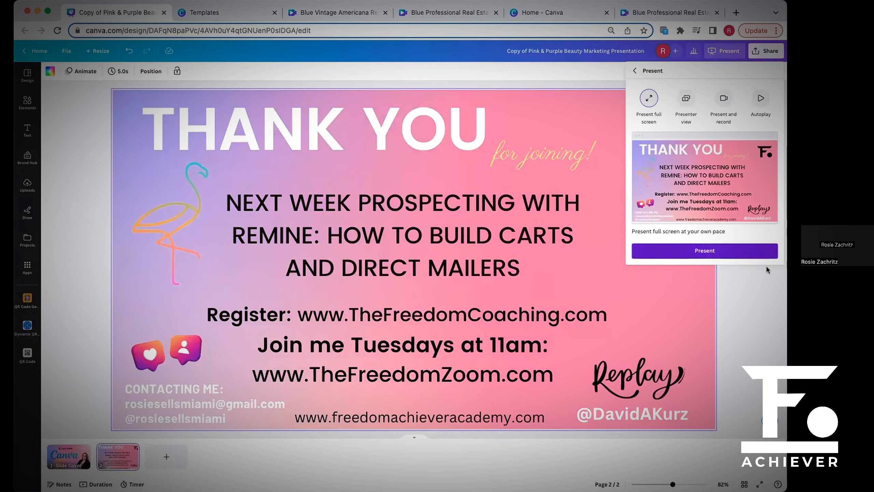